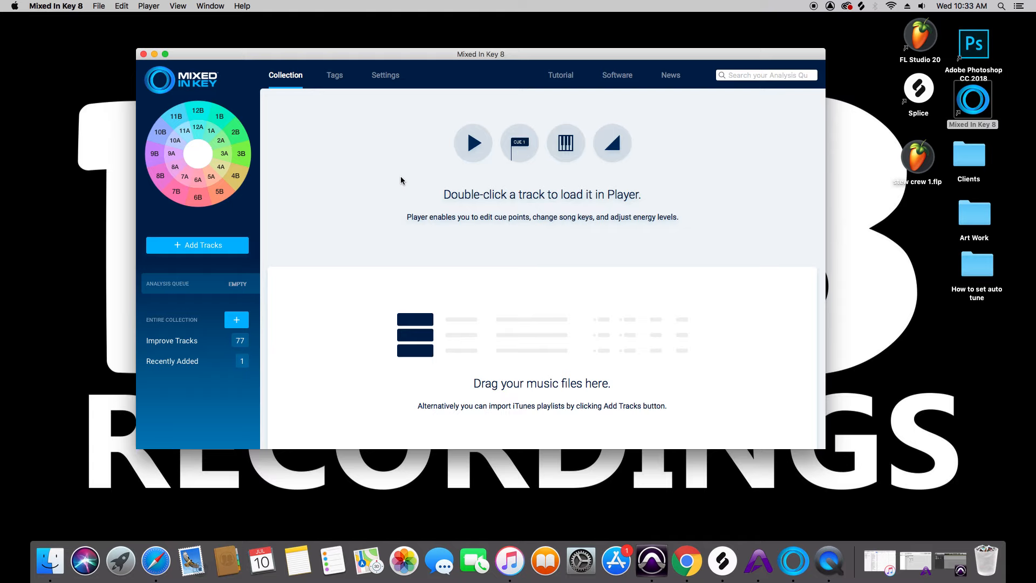
# Switch to Pro Tools and inspect the Auto-Tune Access, SSLChannel, CLA-76 and Little Plate inserts on the Aux 1 track
pyautogui.click(652, 561)
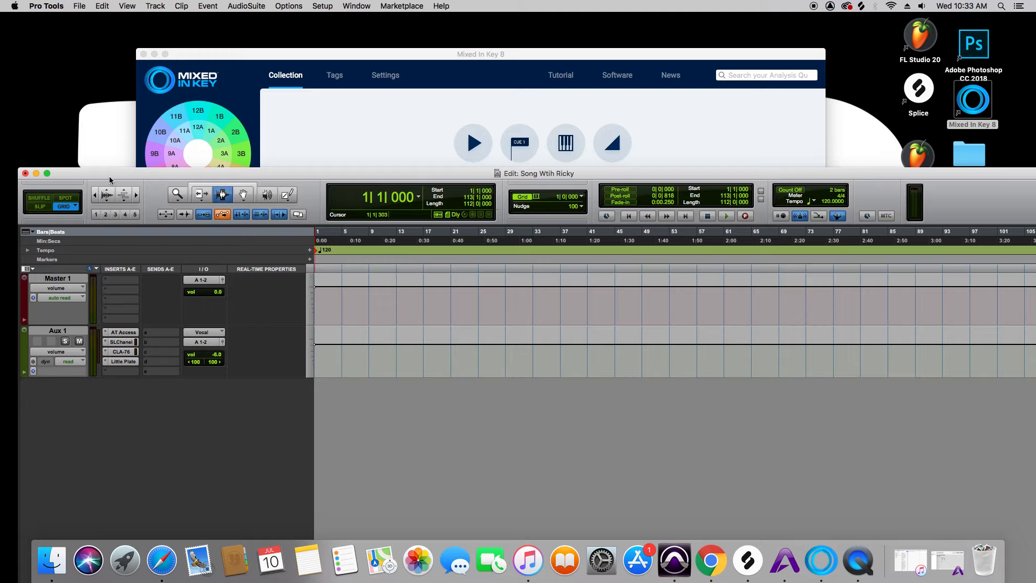
pyautogui.moveTo(109, 176); pyautogui.dragTo(125, 55)
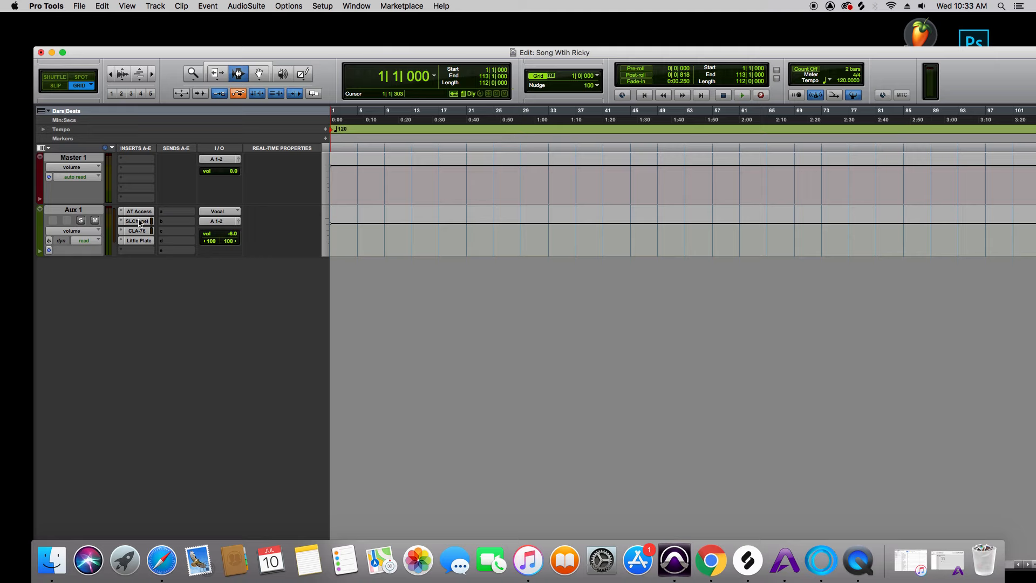
pyautogui.click(138, 212)
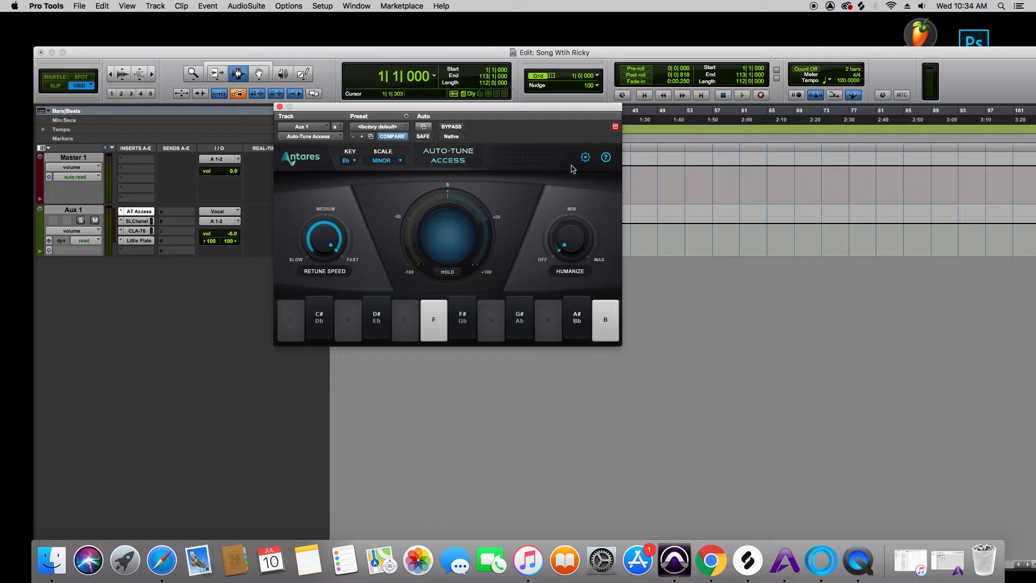
pyautogui.click(137, 225)
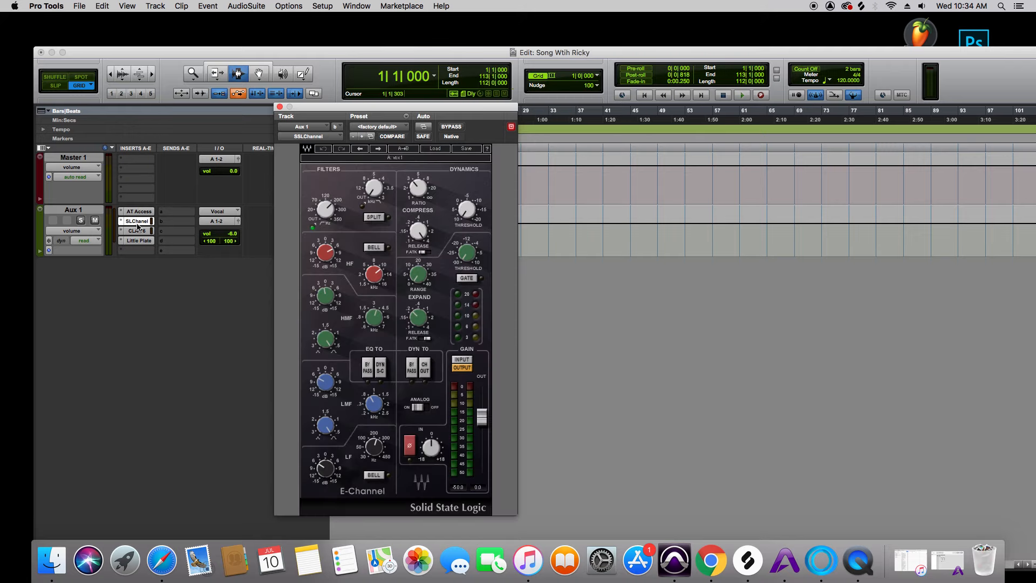
pyautogui.click(137, 231)
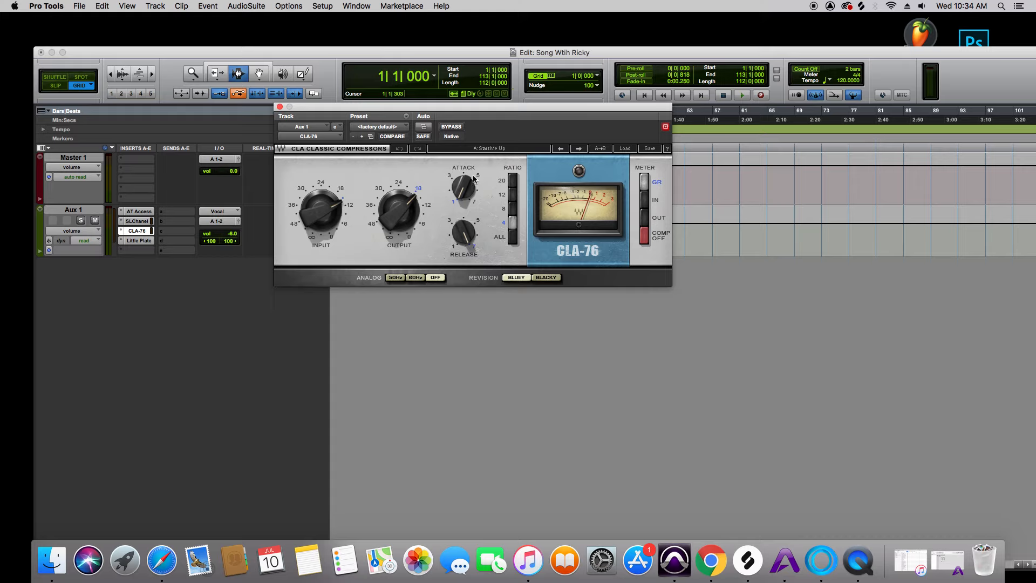
pyautogui.click(151, 241)
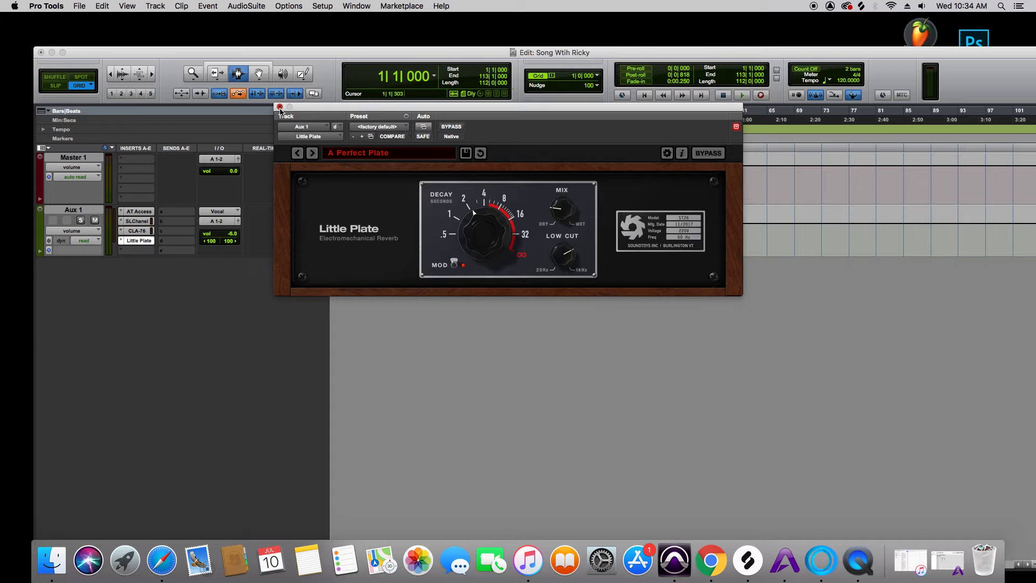
pyautogui.click(279, 107)
pyautogui.moveTo(290, 50); pyautogui.dragTo(285, 39)
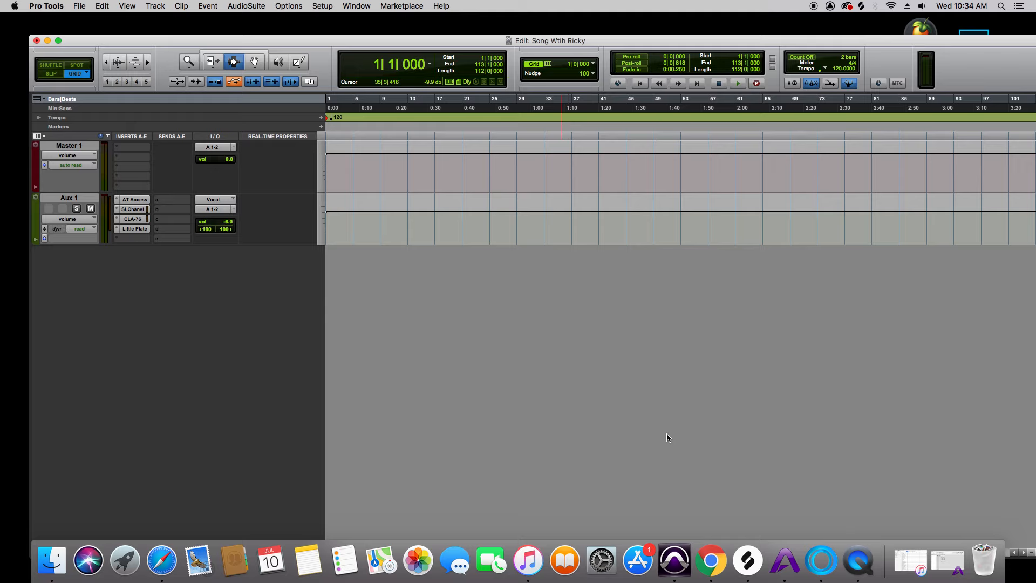
# Switch to Mixed In Key 8 and start adding files or folders for analysis
pyautogui.click(821, 560)
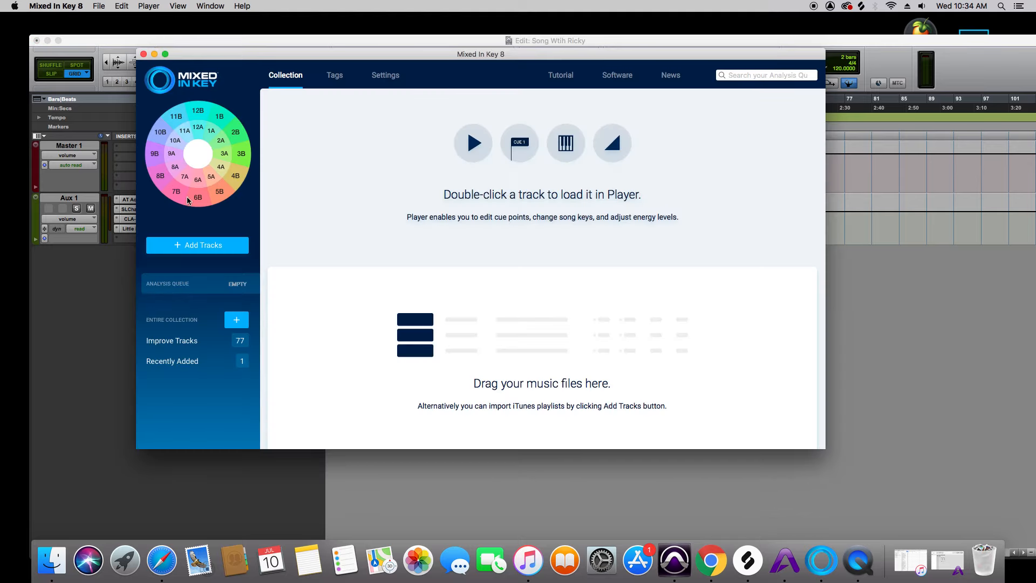
pyautogui.click(190, 251)
pyautogui.click(506, 211)
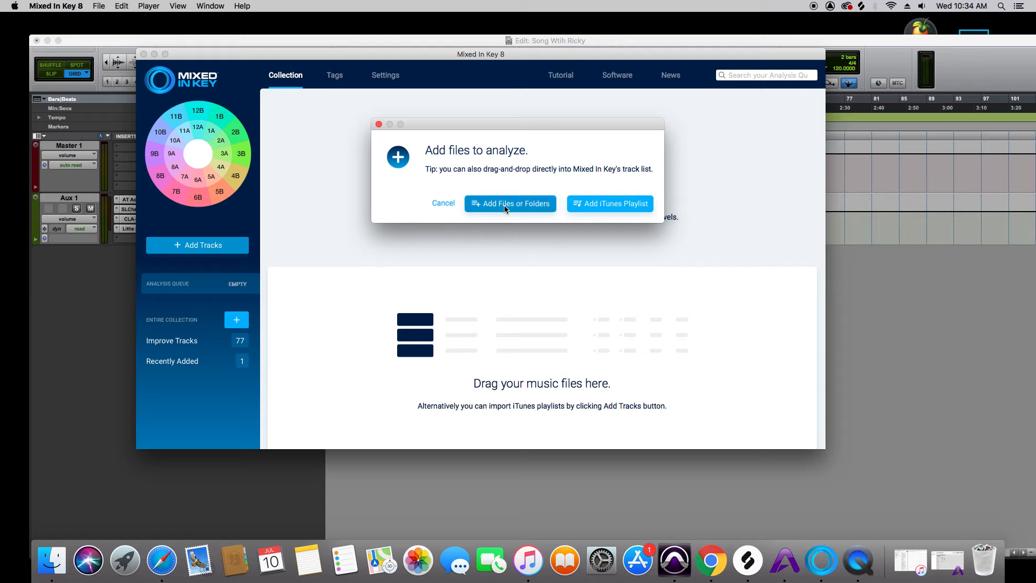
# Browse the Desktop, Documents and home folders for the beat file
pyautogui.click(330, 157)
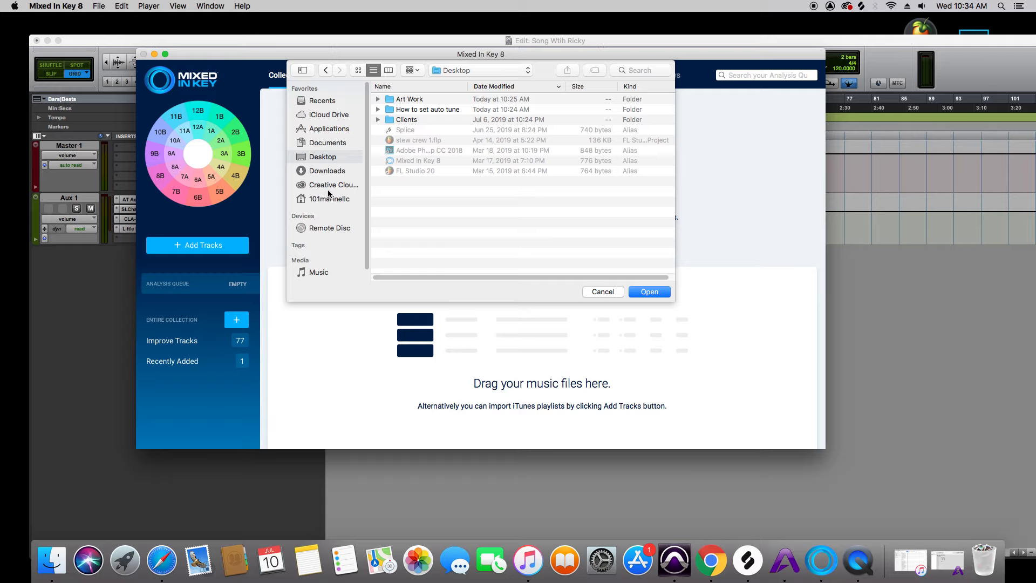
pyautogui.click(327, 143)
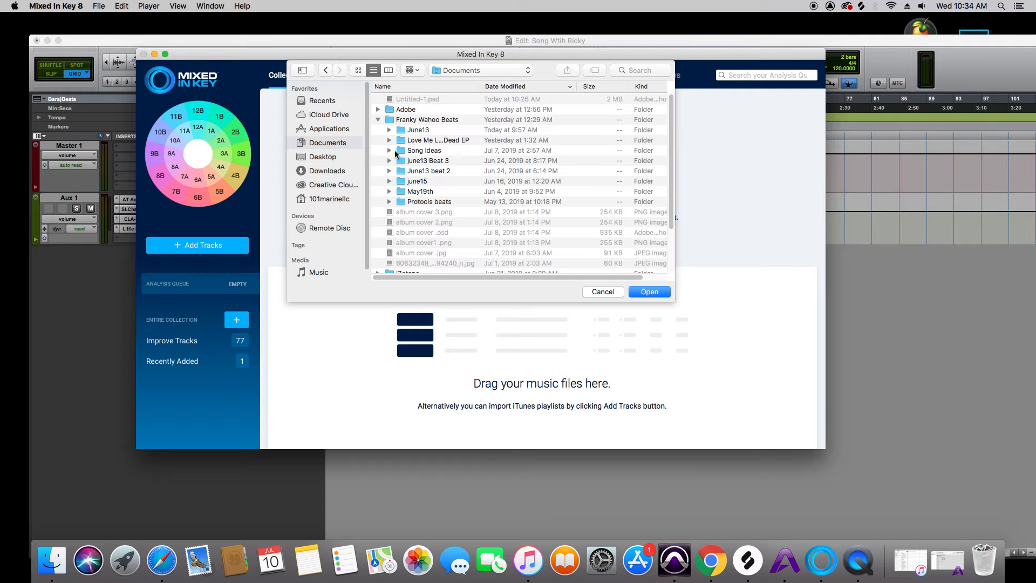
pyautogui.click(326, 157)
pyautogui.doubleClick(404, 108)
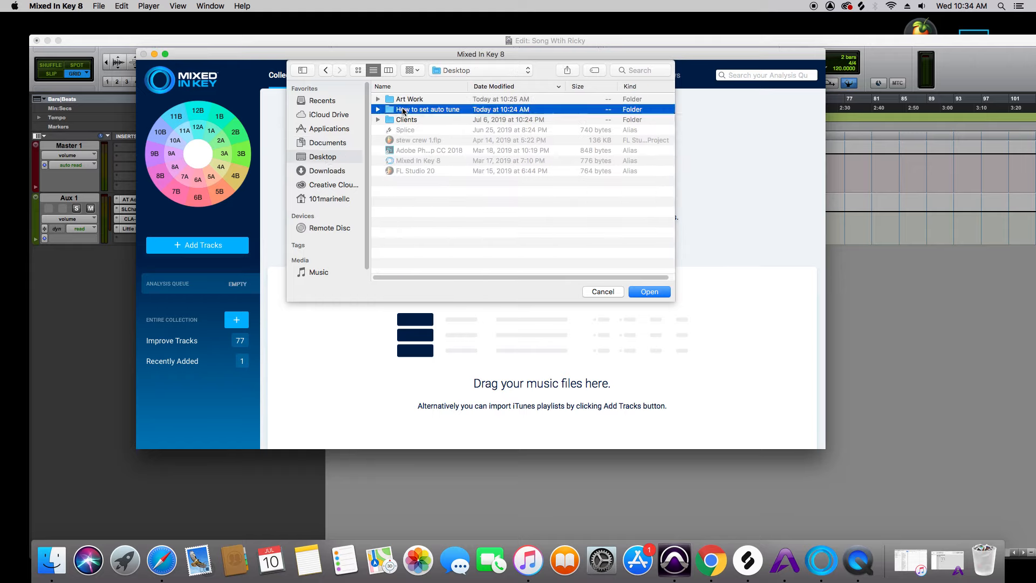
pyautogui.click(326, 143)
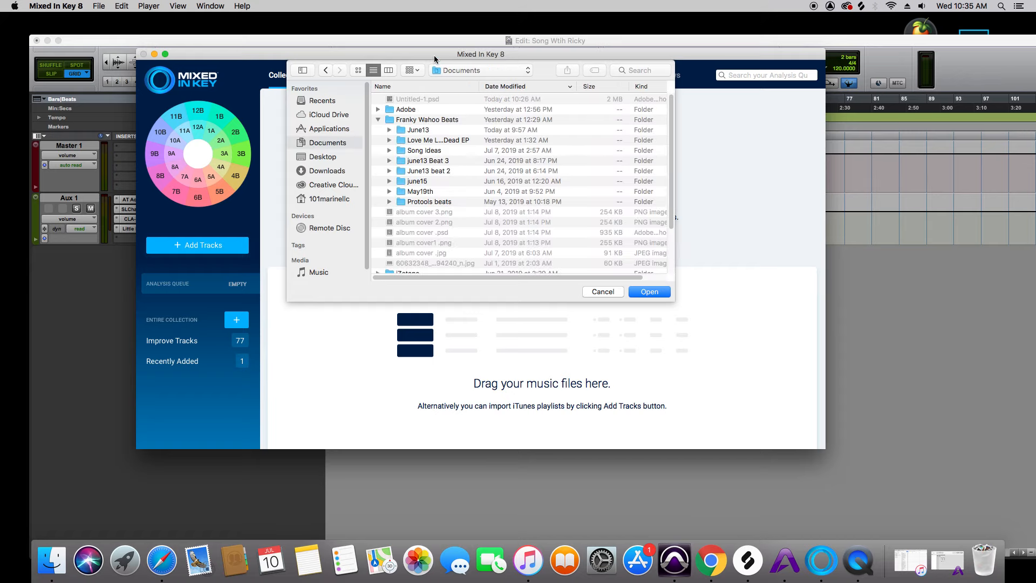
pyautogui.click(456, 73)
pyautogui.click(455, 82)
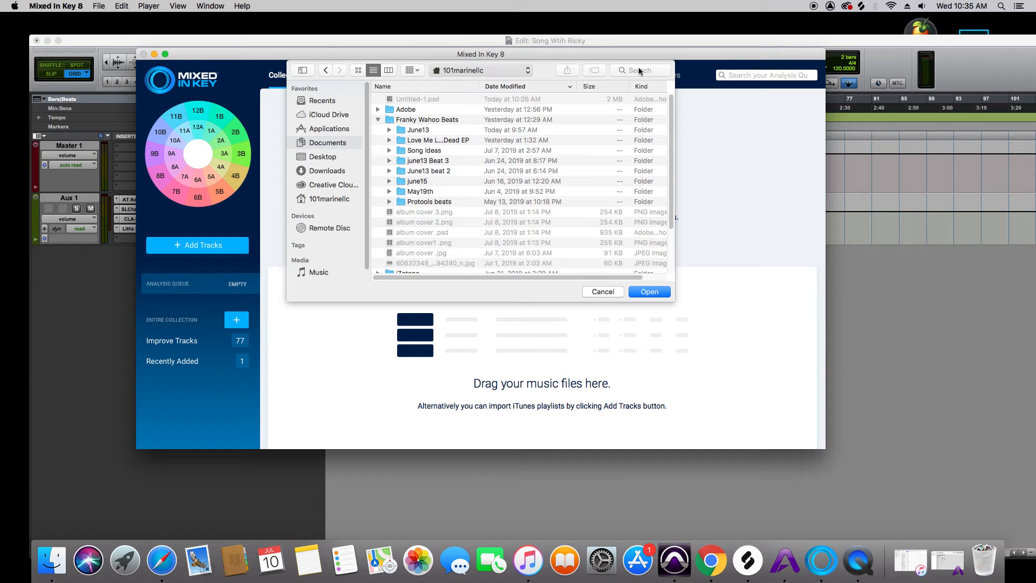
# Search the Mac for "137", add "137 beat .wav" for analysis, and widen the window to show all result columns
pyautogui.click(640, 71)
pyautogui.write('137')
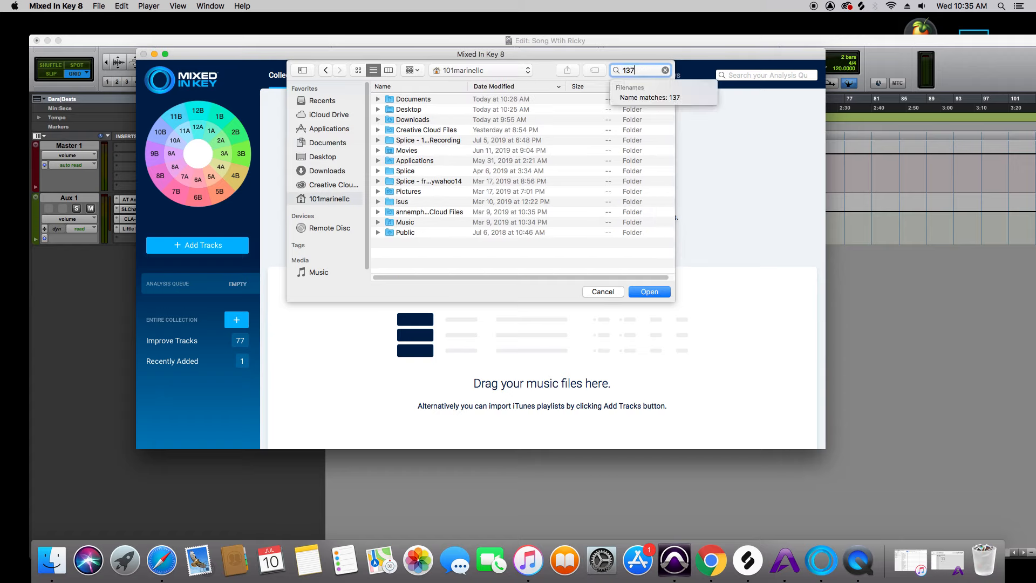
pyautogui.press('Return')
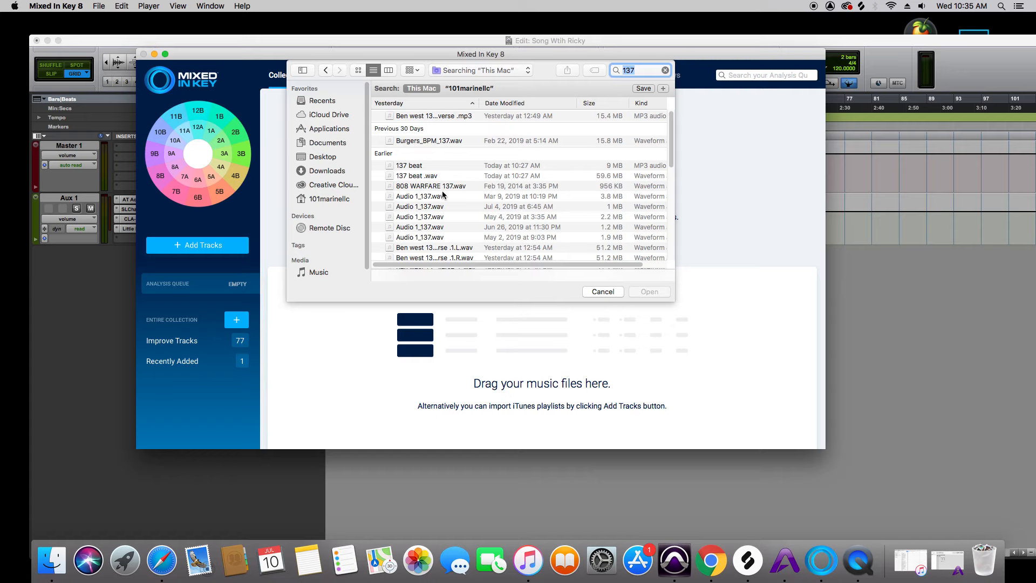
pyautogui.click(443, 174)
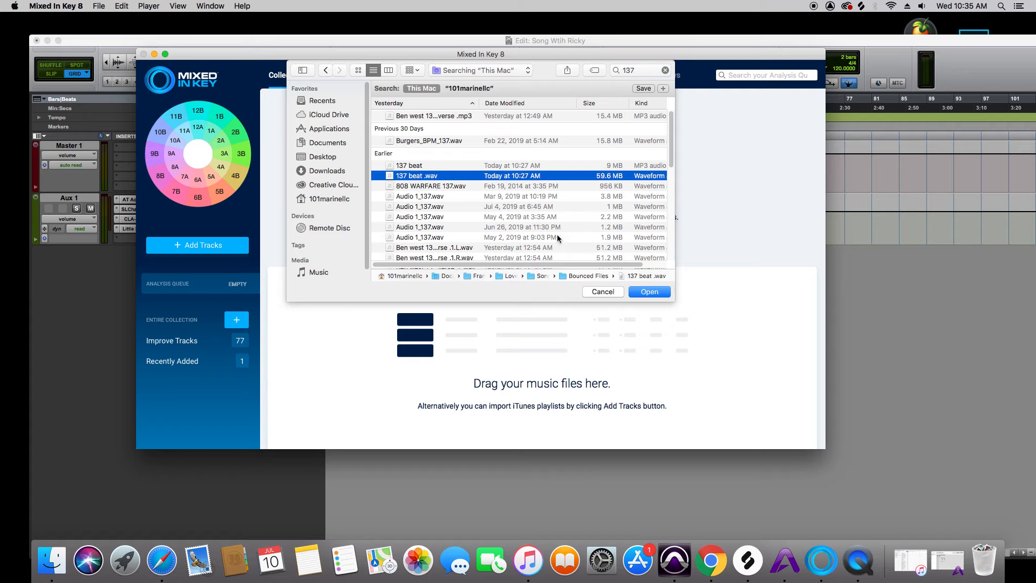
pyautogui.click(636, 291)
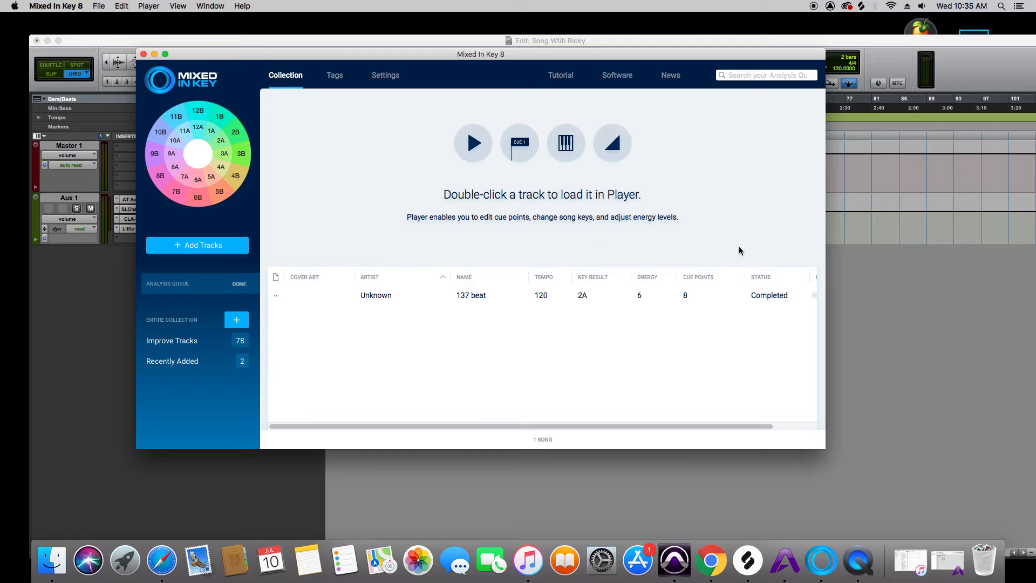
pyautogui.moveTo(836, 451); pyautogui.dragTo(908, 451)
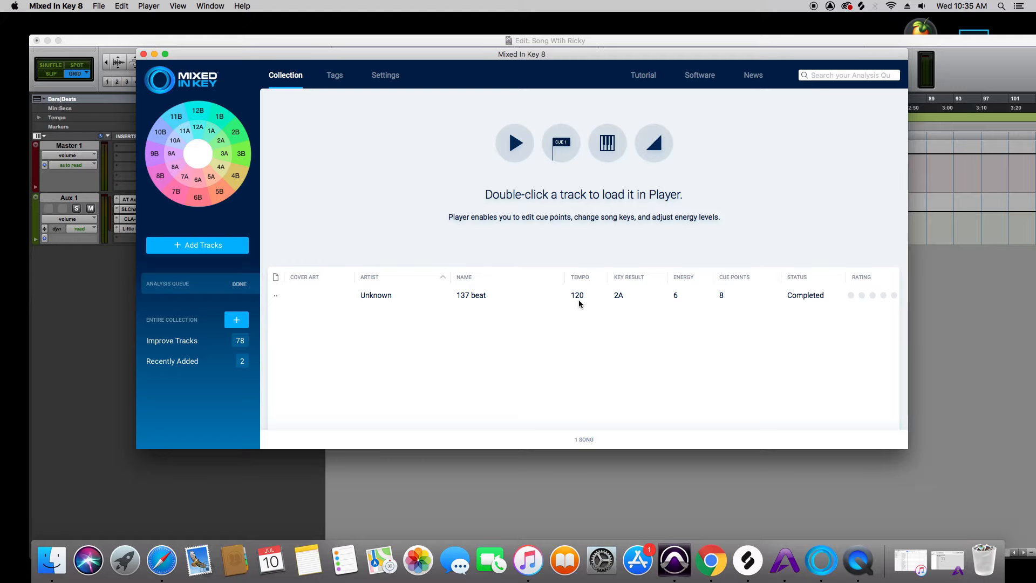
# Switch to Pro Tools and enter a tempo change of 120 BPM at location 1|1|000, snapped to the bar
pyautogui.click(74, 306)
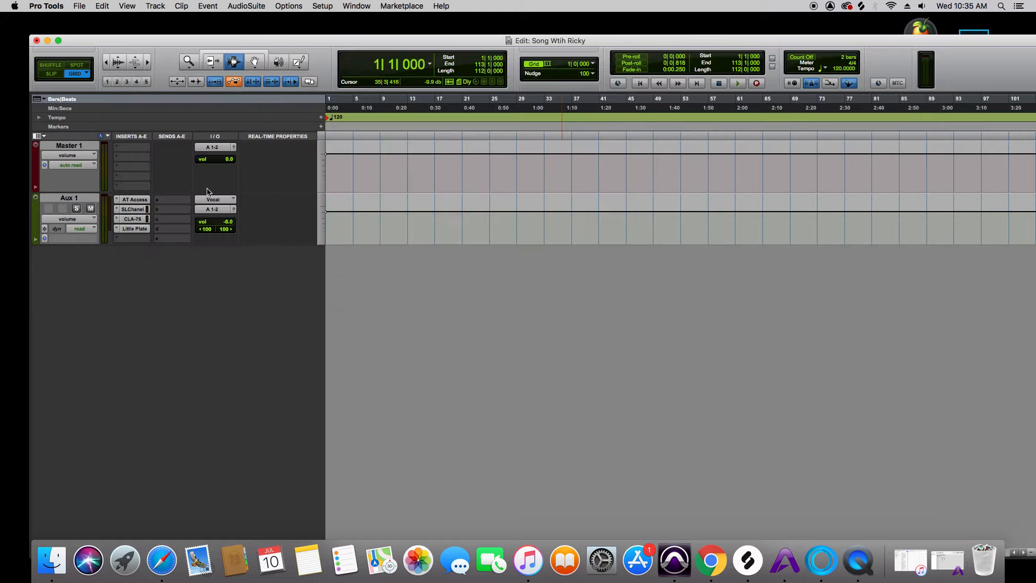
pyautogui.click(320, 118)
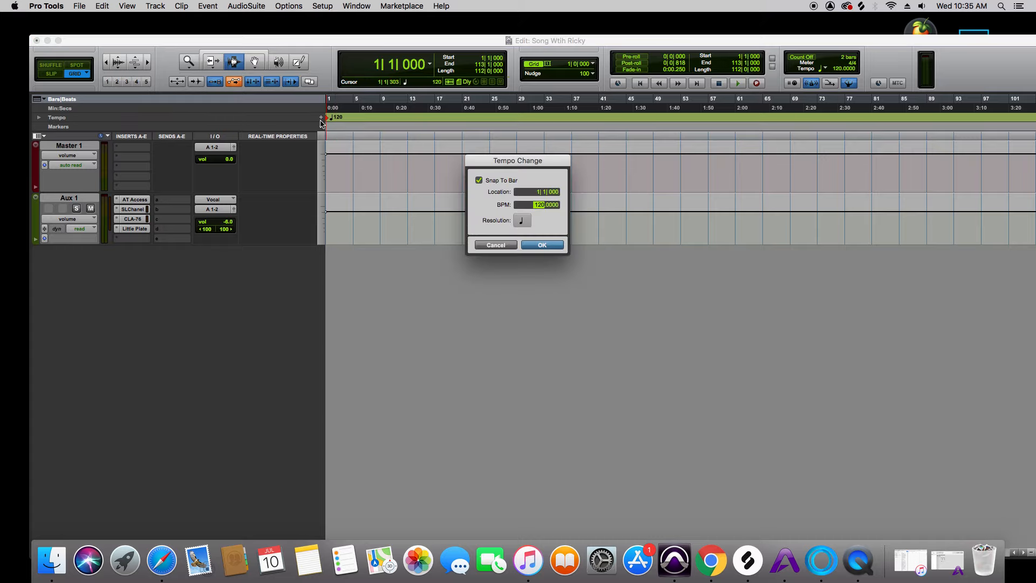
pyautogui.press('Return')
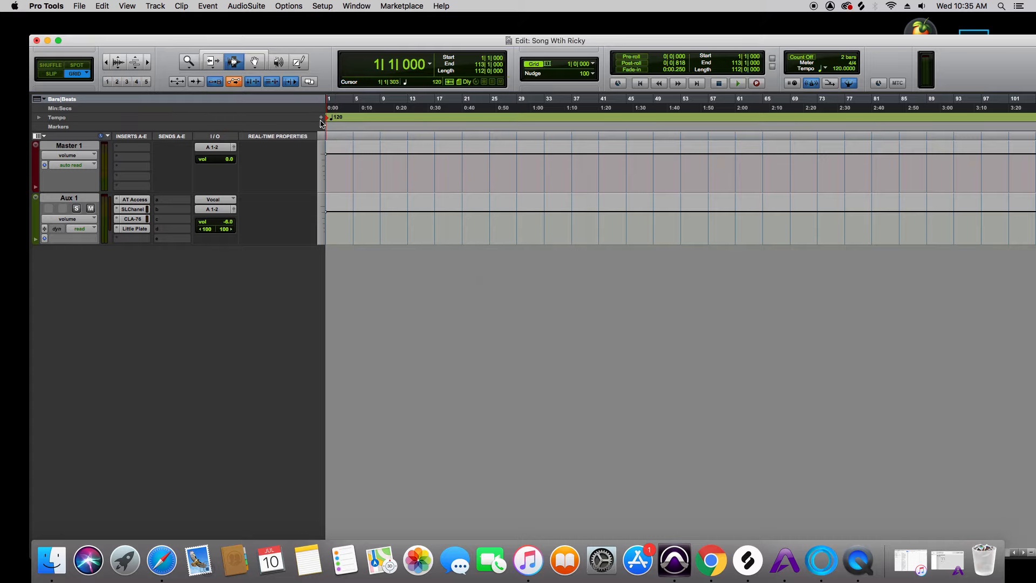
# Switch to Mixed In Key and look up the musical key for 2A on the key wheel
pyautogui.click(821, 561)
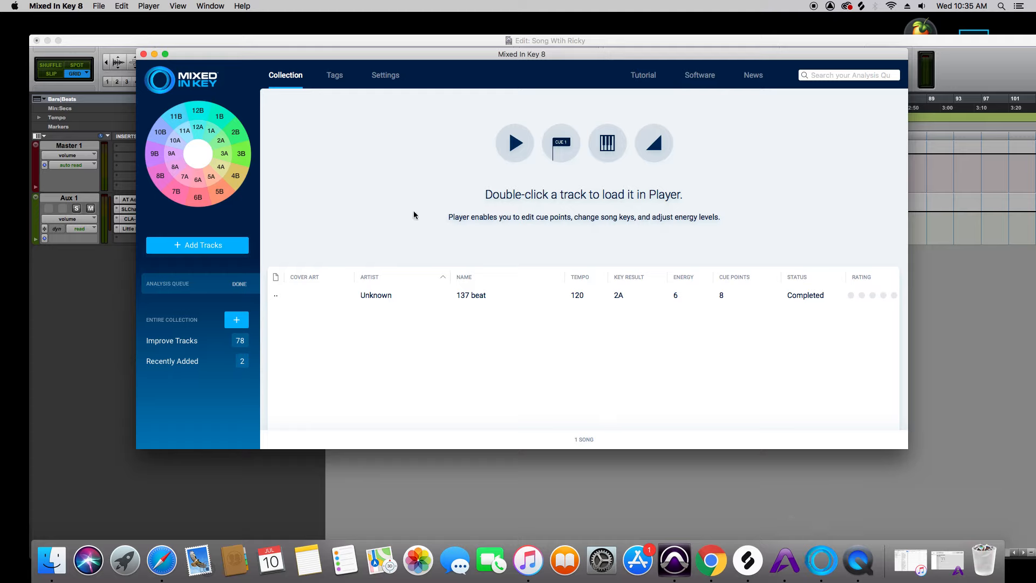
pyautogui.moveTo(216, 143)
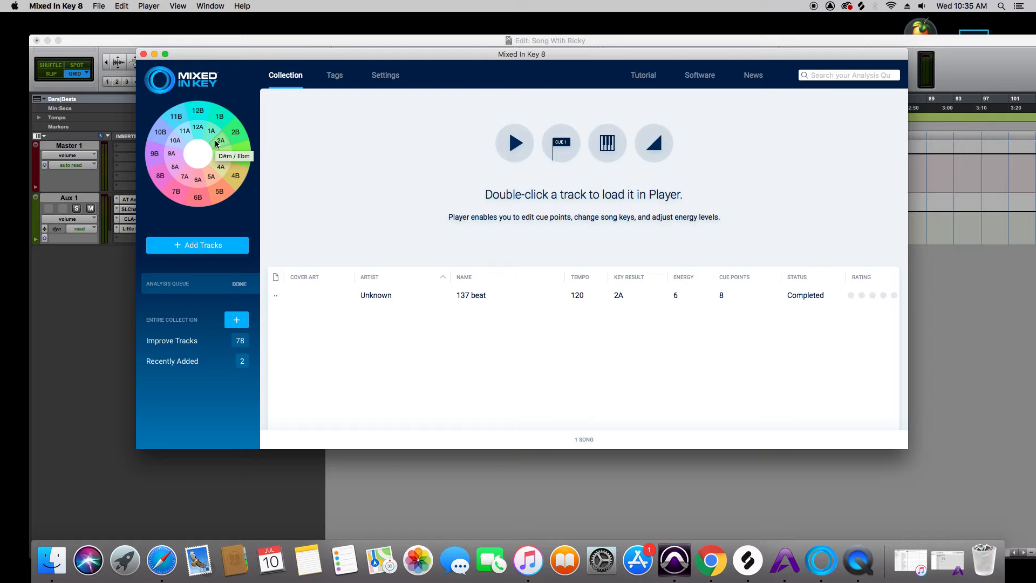
# Switch to Pro Tools and set the Auto-Tune Access insert on Aux 1 to key Eb and the minor scale
pyautogui.click(97, 378)
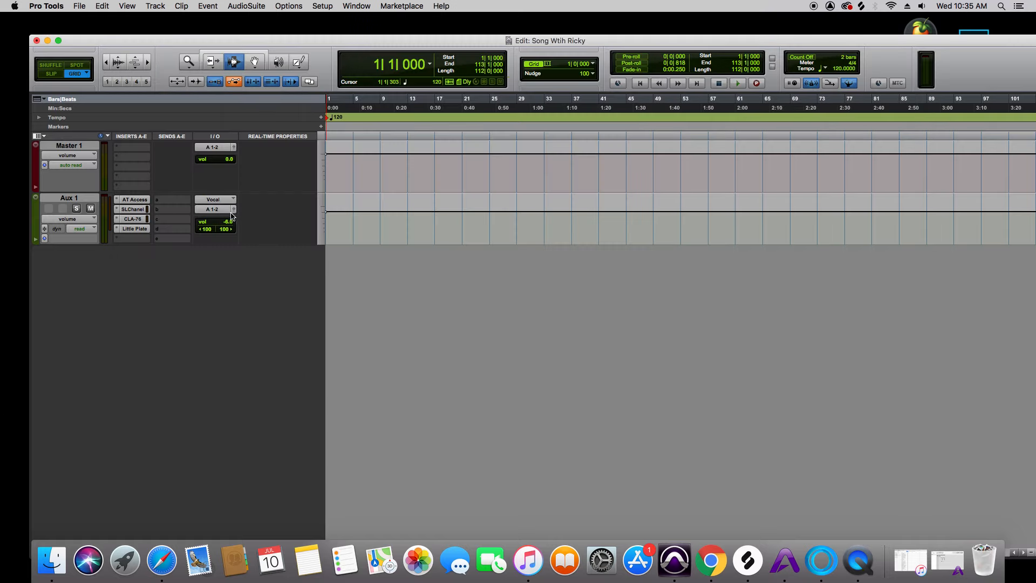
pyautogui.click(146, 202)
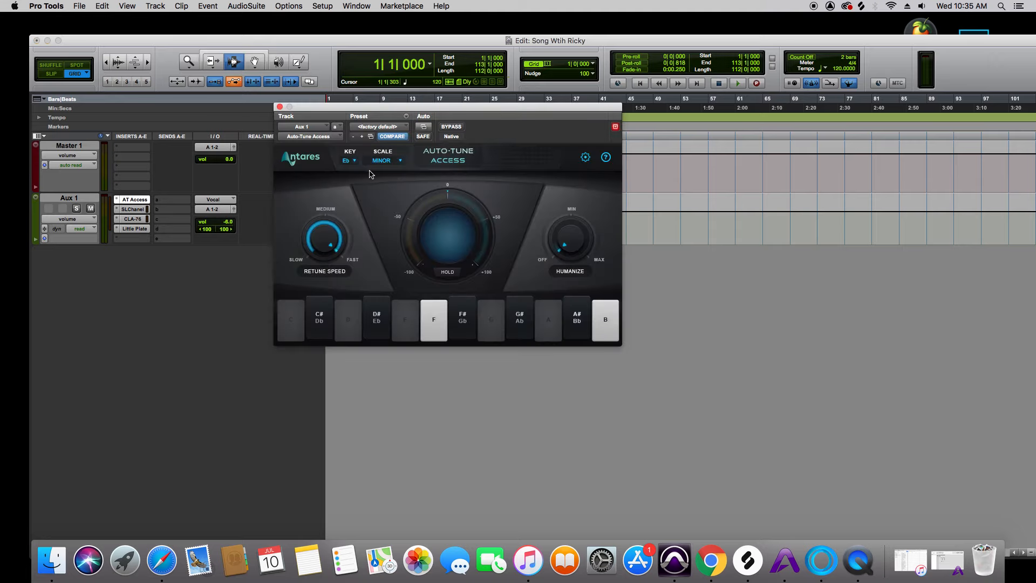
pyautogui.click(349, 161)
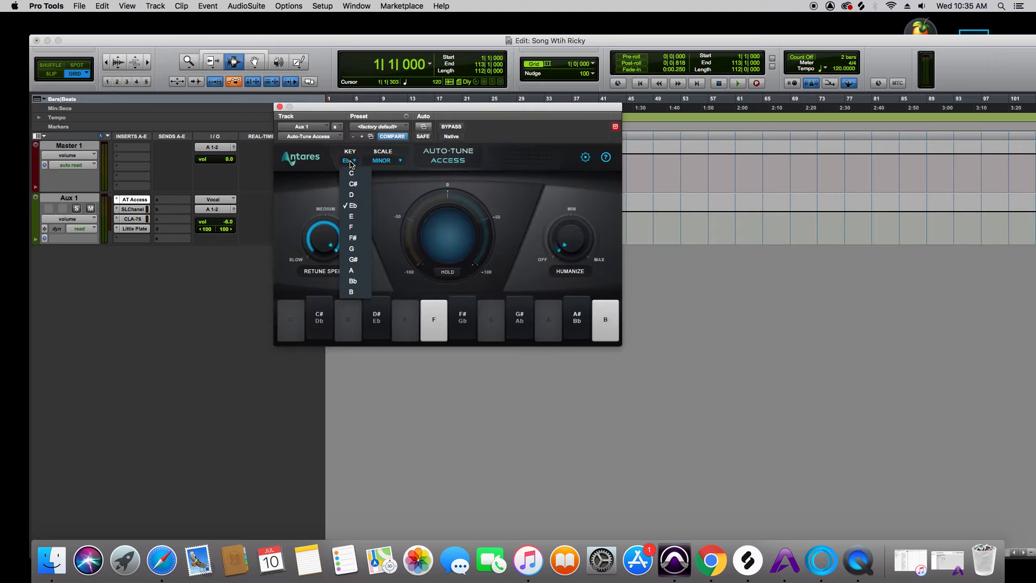
pyautogui.click(360, 211)
pyautogui.click(380, 161)
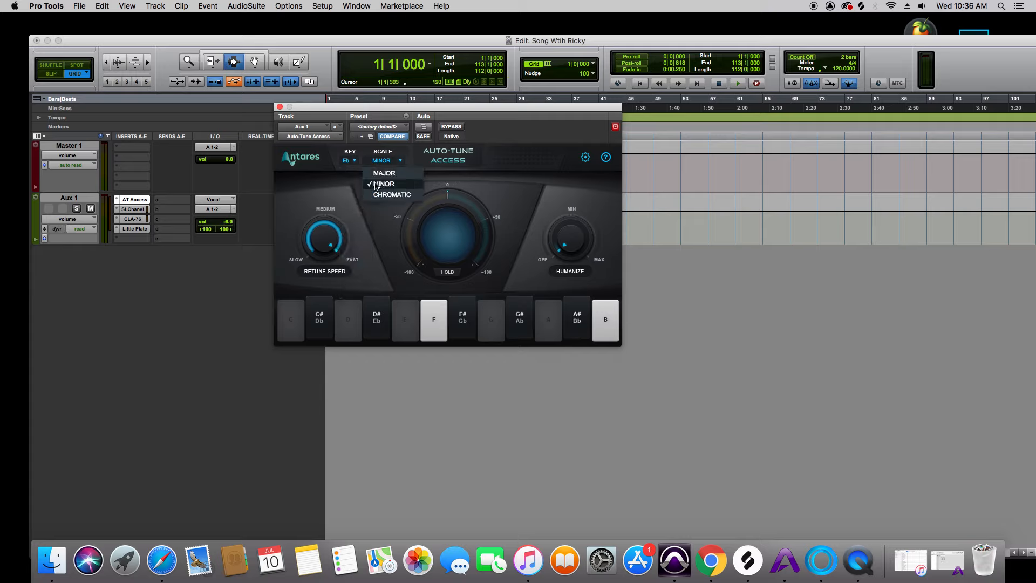
pyautogui.click(376, 185)
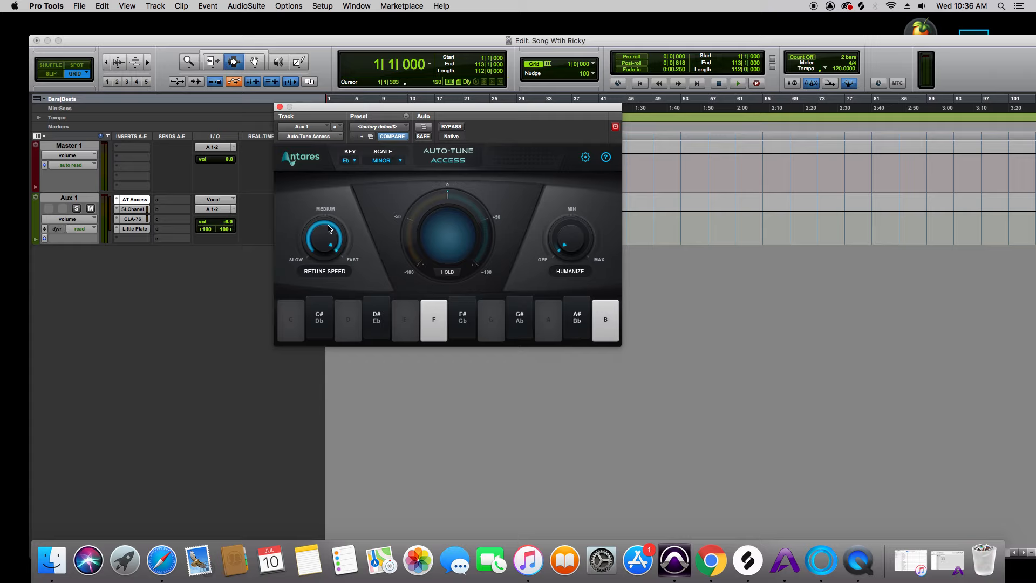
# Try different retune speeds in Auto-Tune Access, ending at the fast setting
pyautogui.moveTo(327, 229); pyautogui.dragTo(333, 259)
pyautogui.moveTo(325, 257); pyautogui.dragTo(321, 259)
pyautogui.click(333, 226)
pyautogui.click(338, 259)
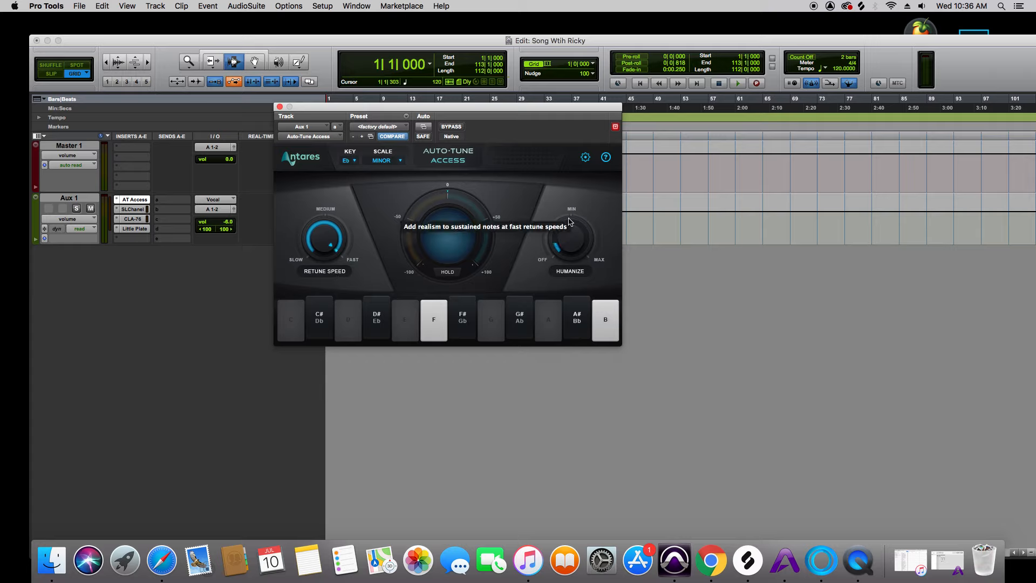
# Try raising the Humanize amount to its maximum, then turn it back to off
pyautogui.moveTo(558, 246); pyautogui.dragTo(569, 219)
pyautogui.click(579, 262)
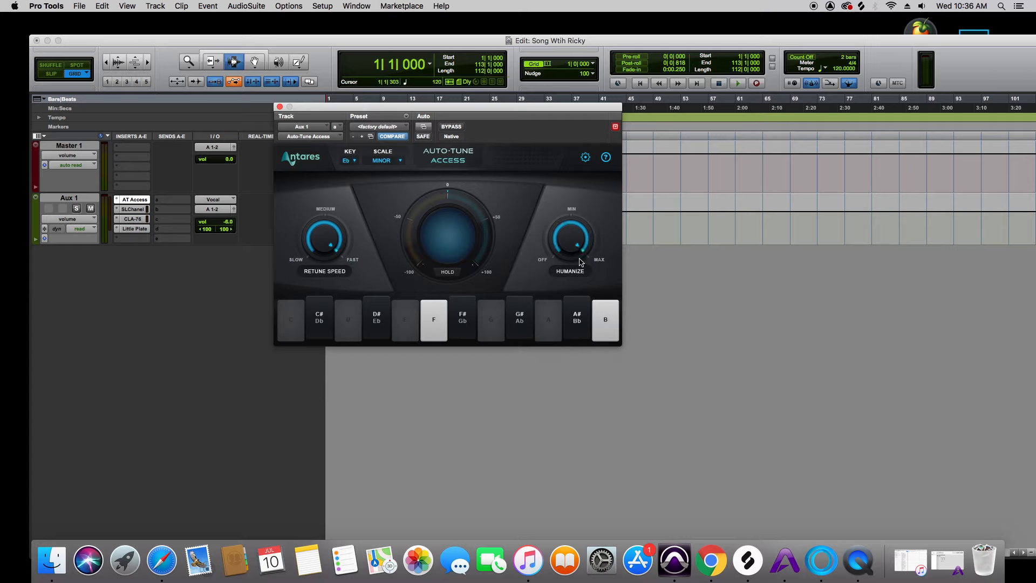
pyautogui.click(574, 225)
pyautogui.click(562, 246)
# Compare medium retune speed, finish with retune speed at fast and Humanize at off, and close Auto-Tune Access
pyautogui.moveTo(334, 237); pyautogui.dragTo(327, 231)
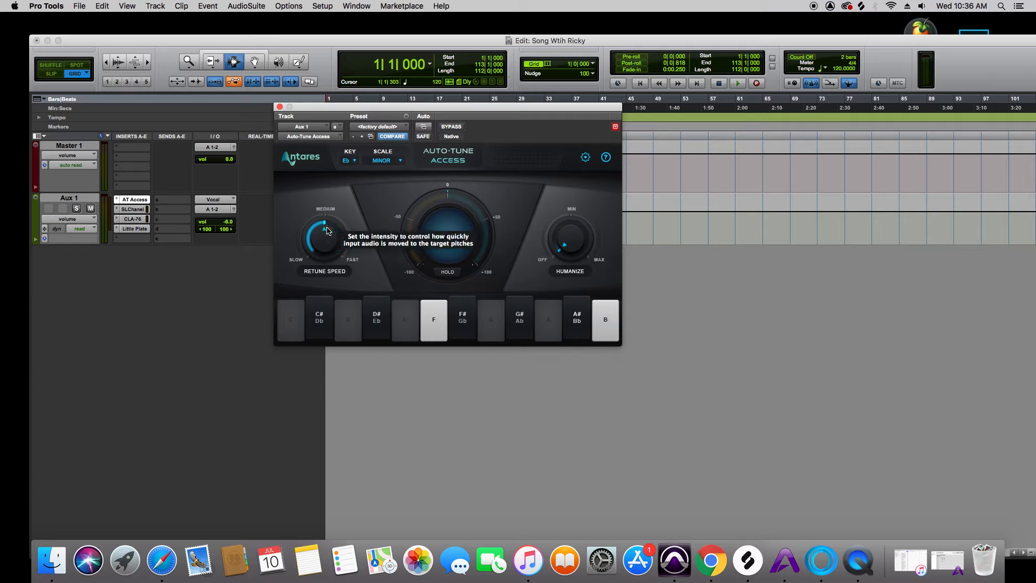
pyautogui.moveTo(327, 234); pyautogui.dragTo(328, 249)
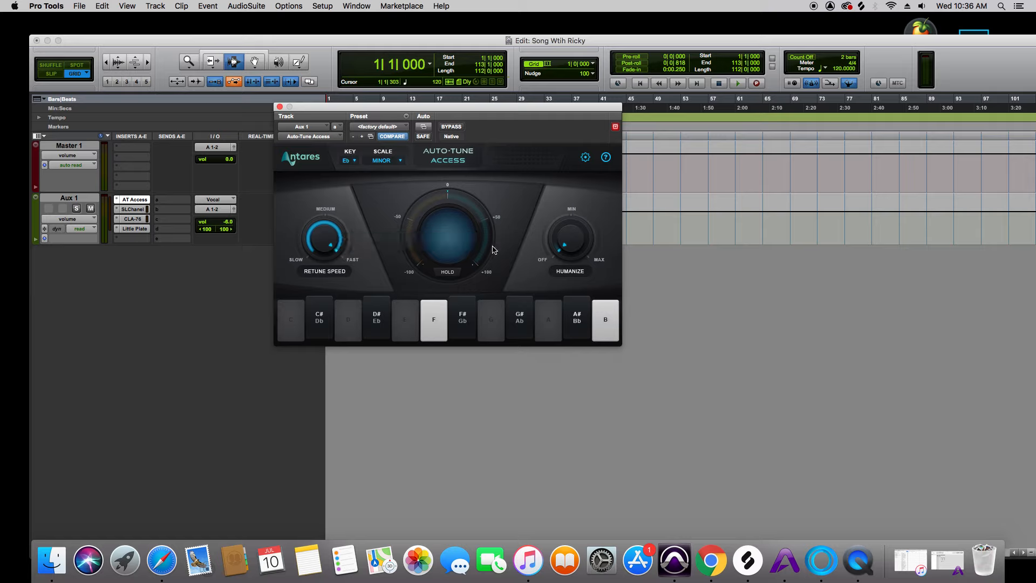
pyautogui.moveTo(568, 239); pyautogui.dragTo(570, 232)
pyautogui.click(558, 251)
pyautogui.click(279, 107)
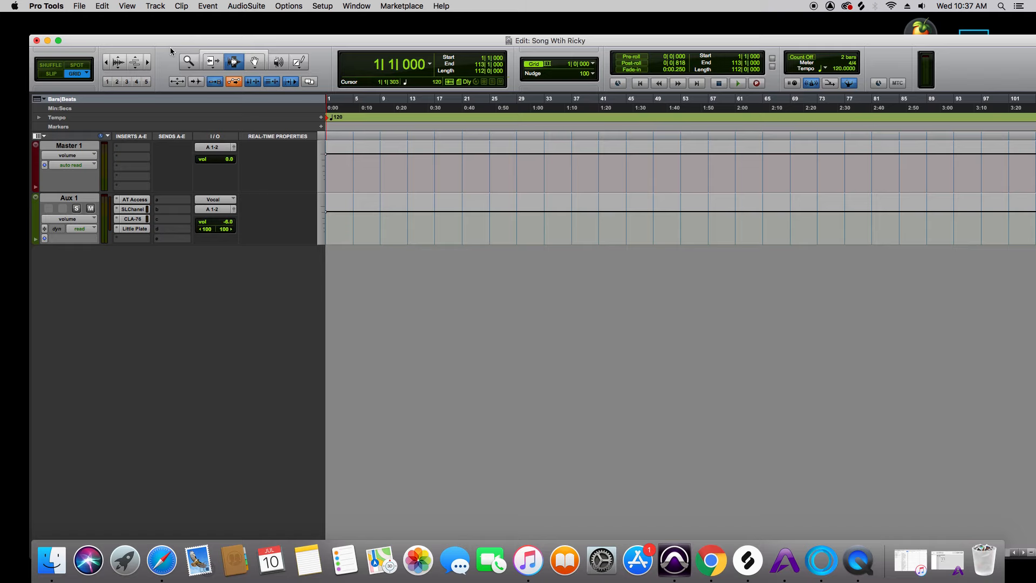
# Open the audio import dialog and search the computer for files matching 137
pyautogui.click(80, 6)
pyautogui.moveTo(108, 172)
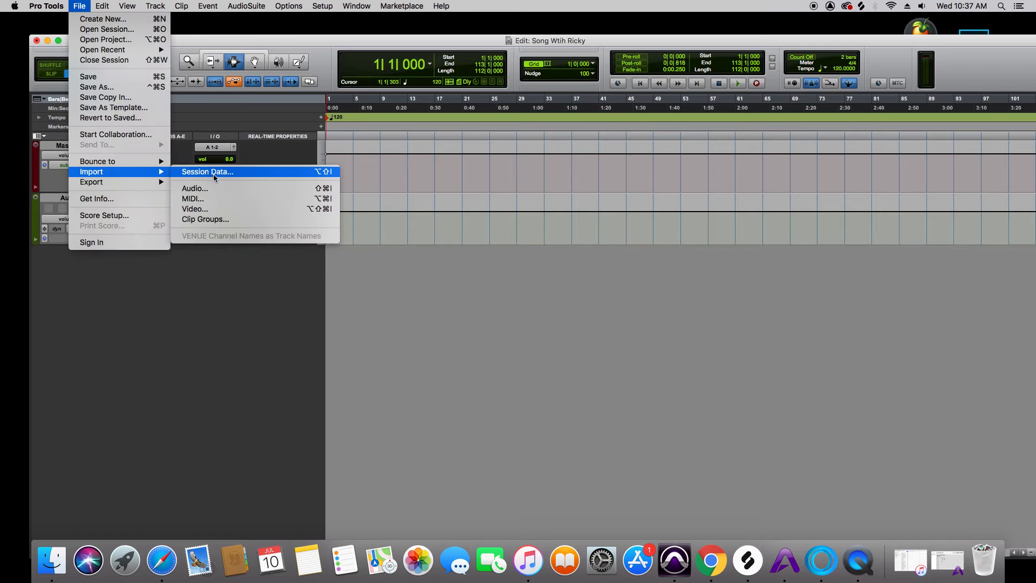
pyautogui.click(211, 189)
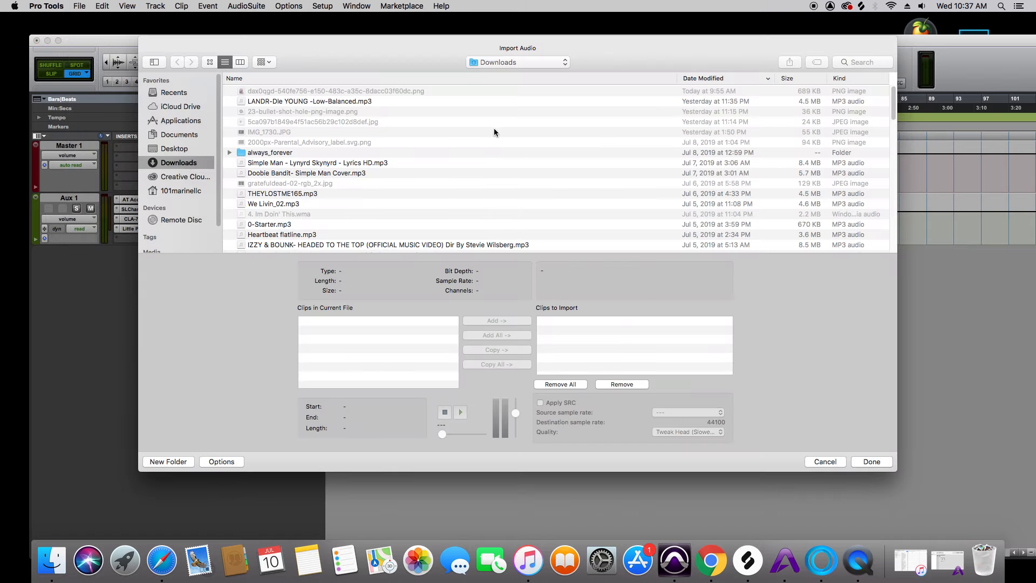
pyautogui.click(173, 192)
pyautogui.click(858, 62)
pyautogui.write('137')
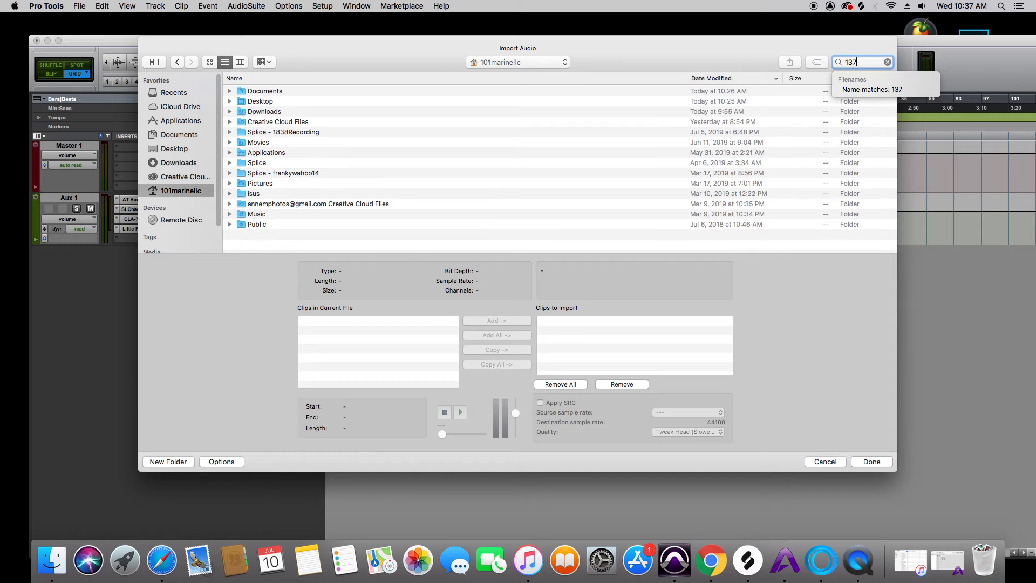
pyautogui.press('Return')
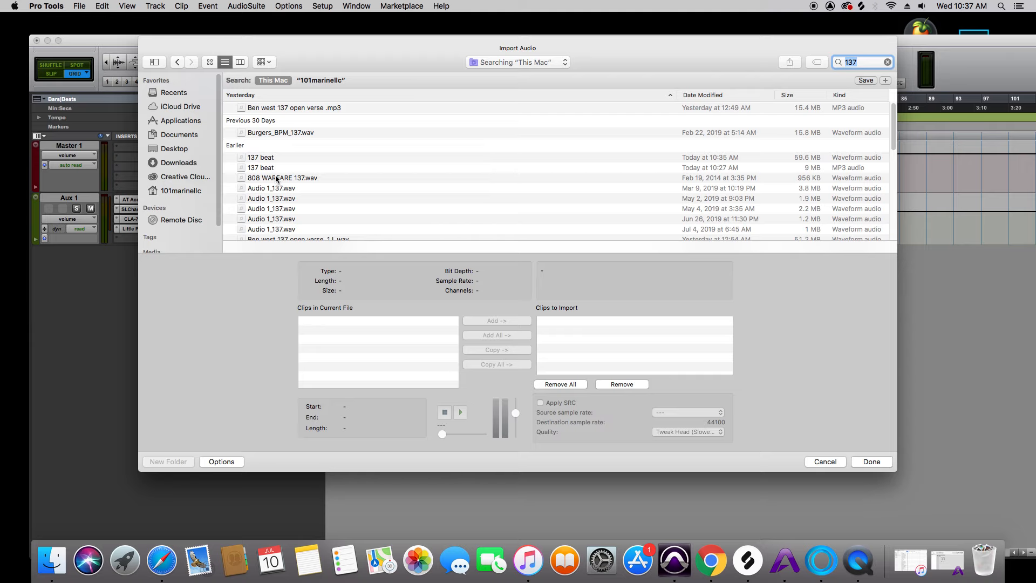
# Add the 137 beat WAV file to the import and place it on a new track at the session start
pyautogui.click(273, 161)
pyautogui.click(503, 320)
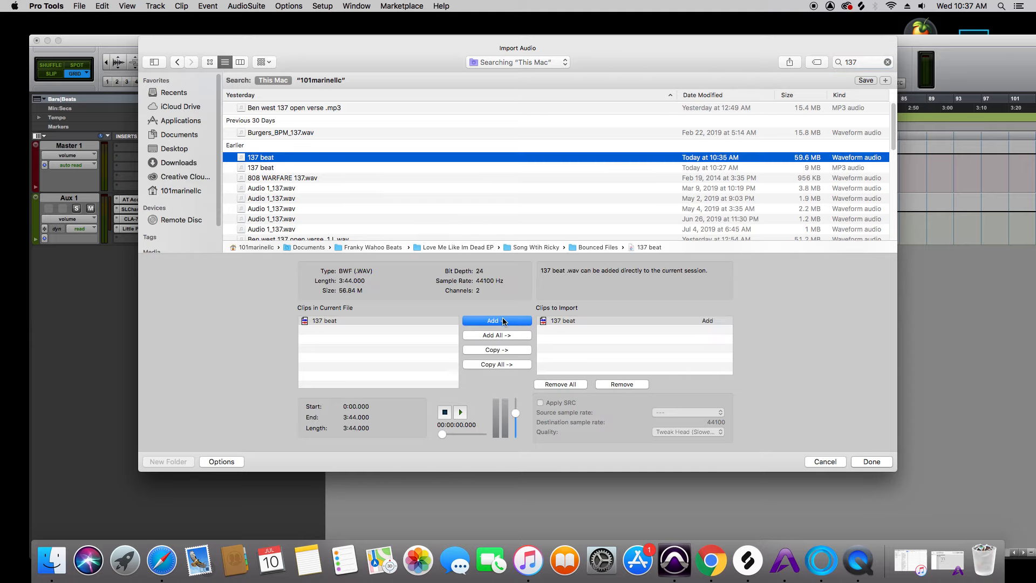
pyautogui.click(862, 462)
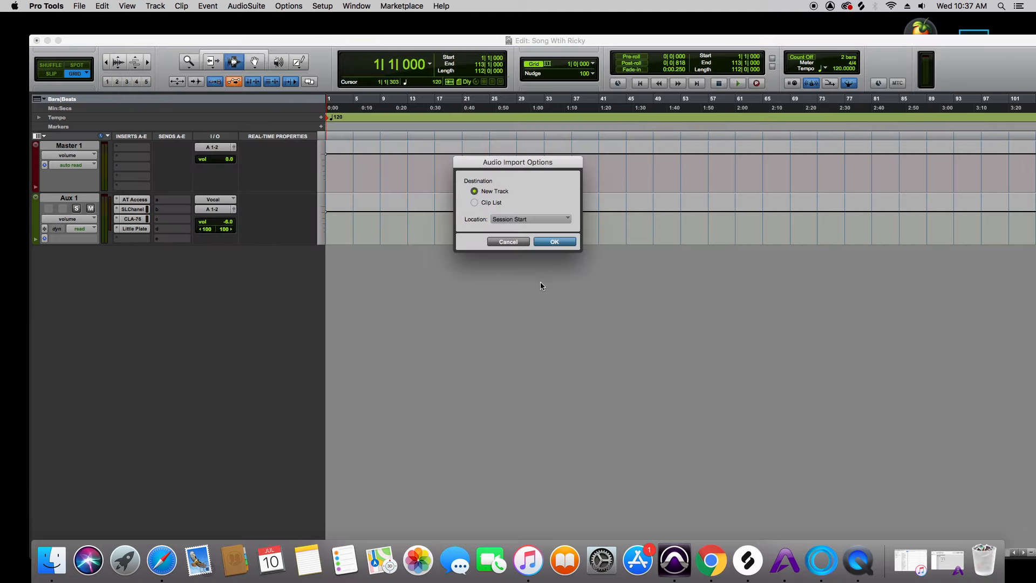
pyautogui.click(553, 246)
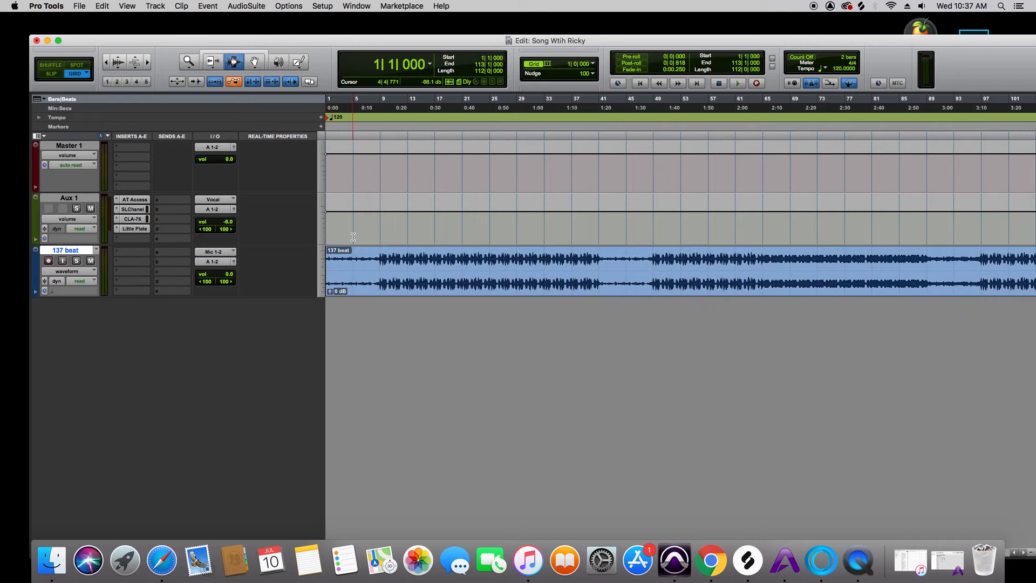
# In Slip mode, separate the 137 beat clip exactly where its first strong transient starts, just after bar 9
pyautogui.click(821, 559)
pyautogui.click(582, 511)
pyautogui.click(187, 63)
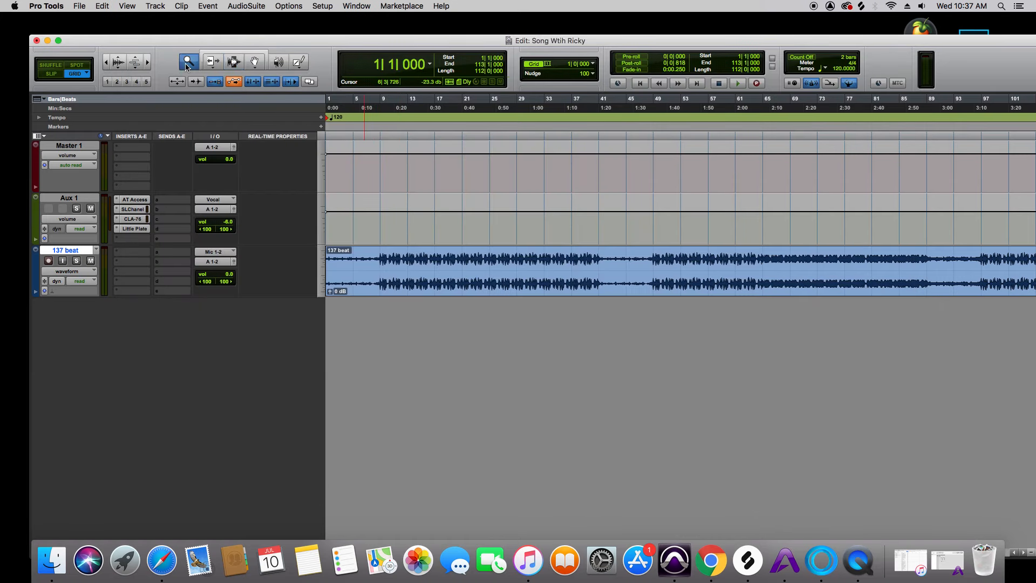
pyautogui.moveTo(370, 272); pyautogui.dragTo(497, 276)
pyautogui.moveTo(707, 286); pyautogui.dragTo(729, 289)
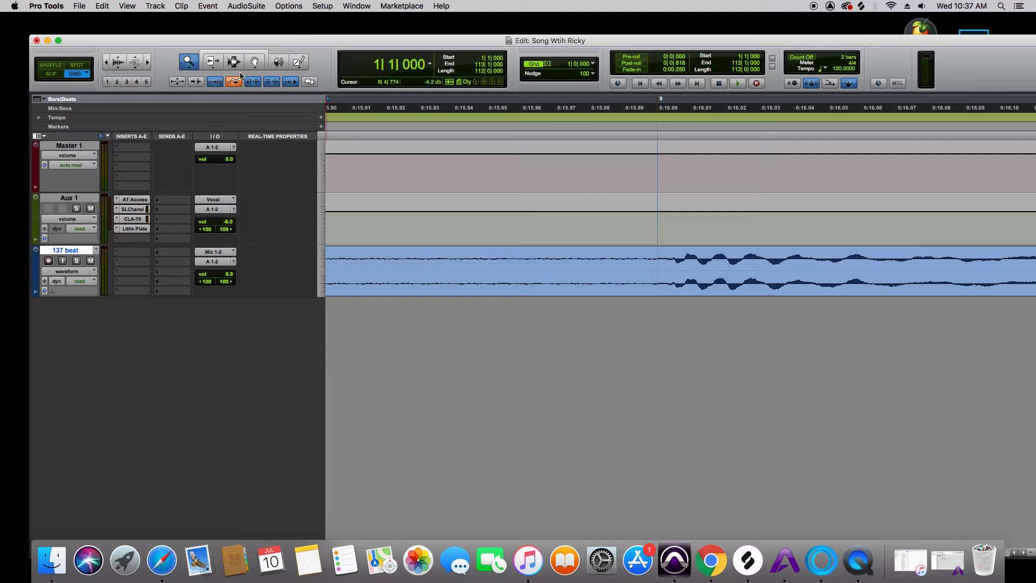
pyautogui.click(233, 63)
pyautogui.click(50, 74)
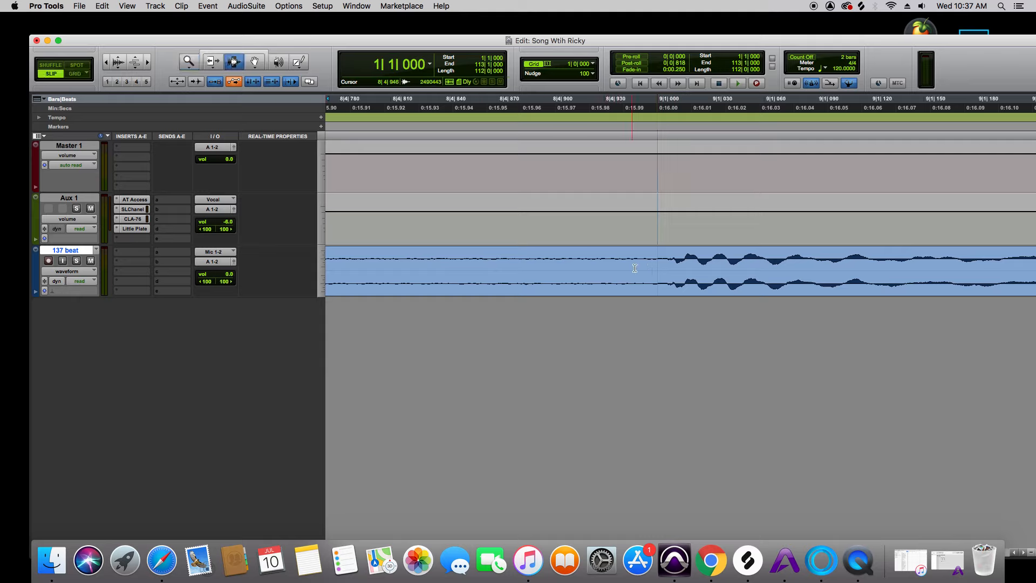
pyautogui.click(671, 263)
pyautogui.rightClick(673, 265)
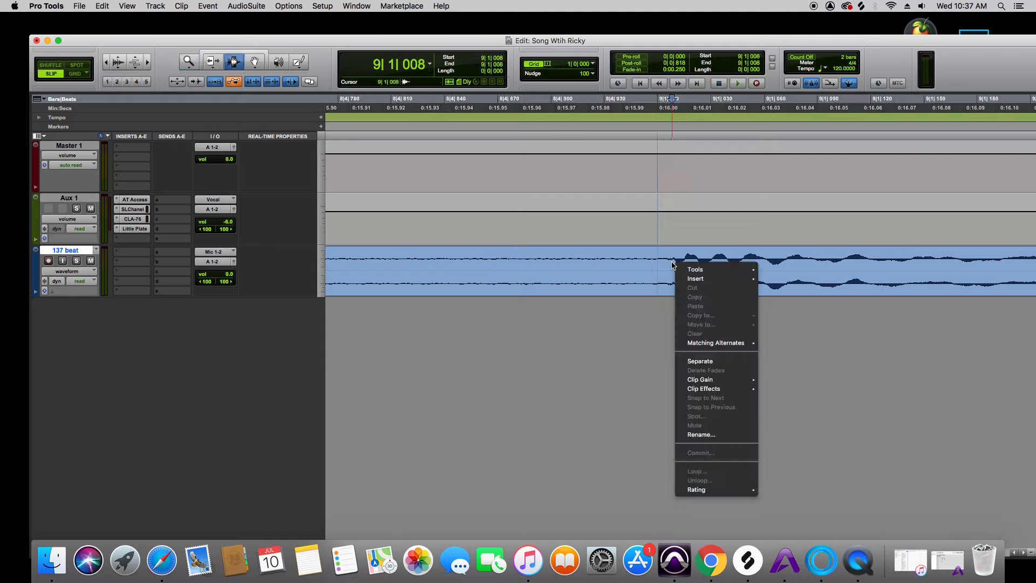
pyautogui.click(670, 346)
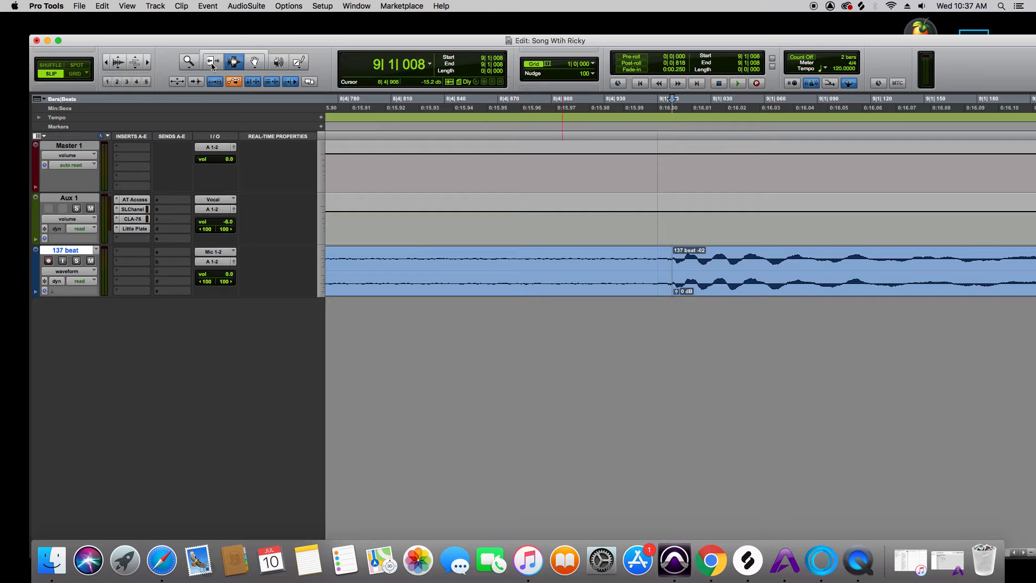
# In Grid mode, move the separated second clip so its start snaps to the bar 9 grid line
pyautogui.press('F4')
pyautogui.click(262, 66)
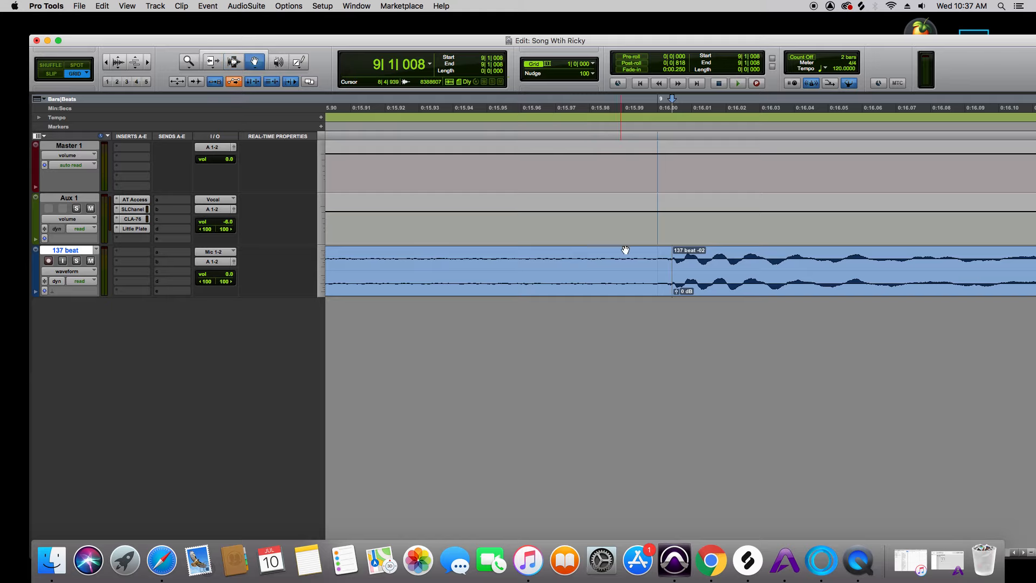
pyautogui.moveTo(682, 263); pyautogui.dragTo(54, 92)
# Trim the second clip's start back to bar 1 so it covers the first clip, and return to the session start
pyautogui.click(205, 66)
pyautogui.click(107, 63)
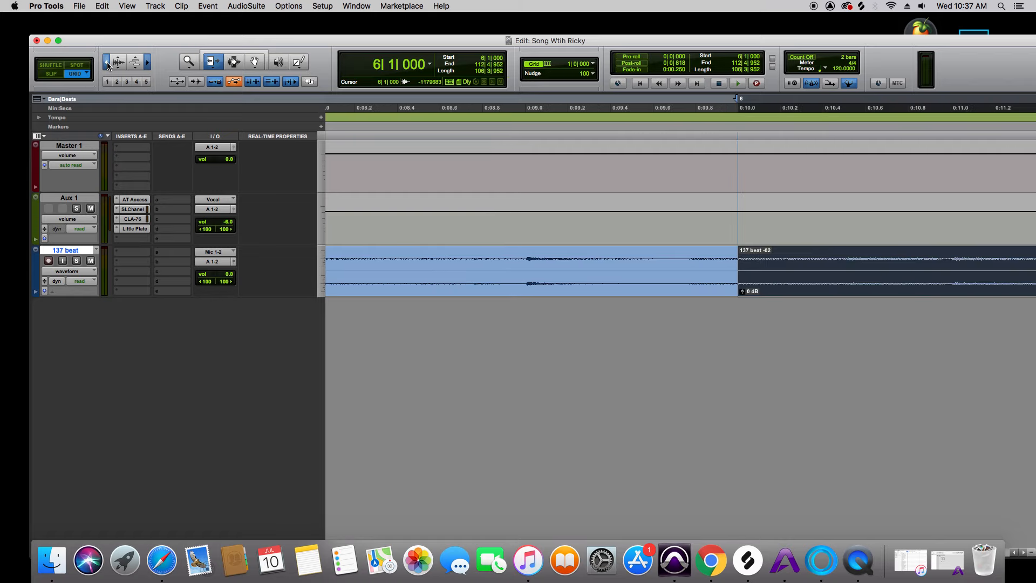
pyautogui.click(107, 63)
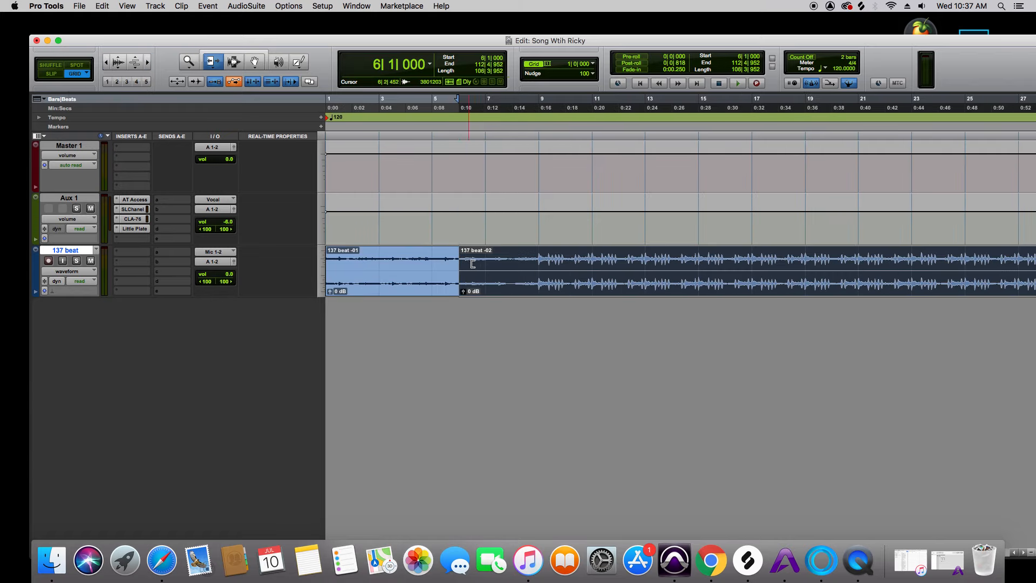
pyautogui.moveTo(468, 263); pyautogui.dragTo(300, 247)
pyautogui.press('Return')
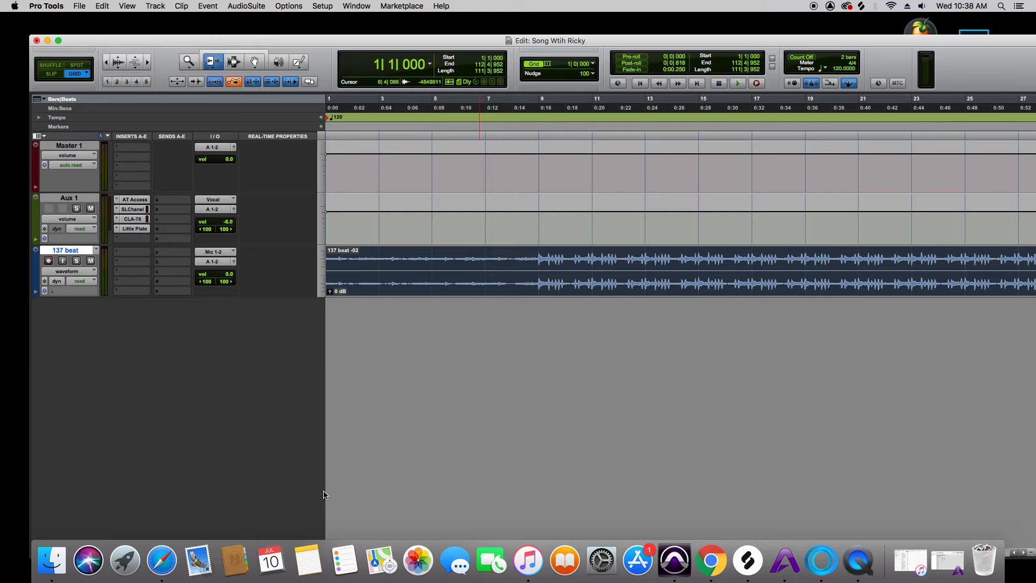
# Examine how the beat's first transient at bar 9 and the hits in the following bars line up with the grid
pyautogui.doubleClick(214, 39)
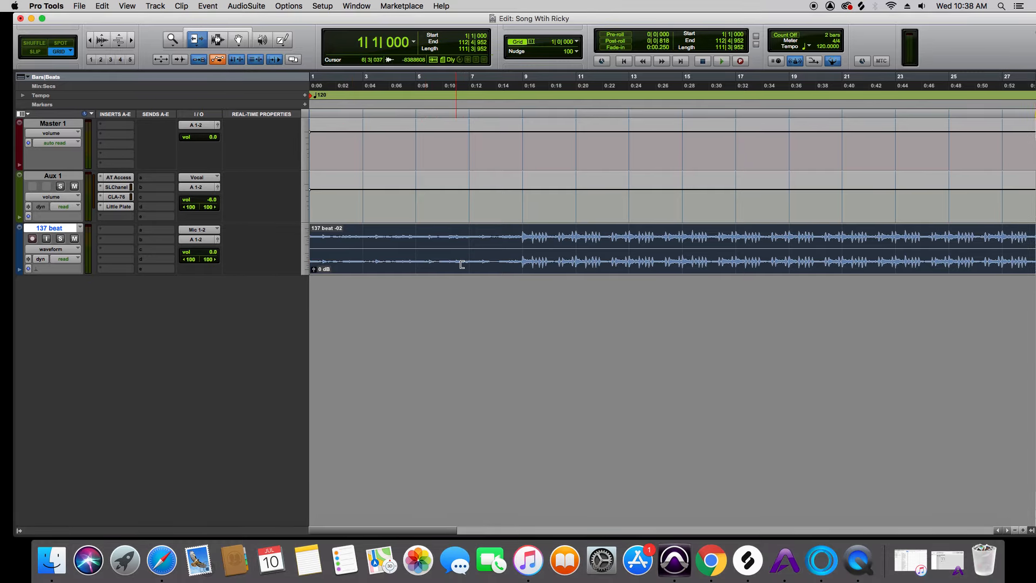
pyautogui.press('F5')
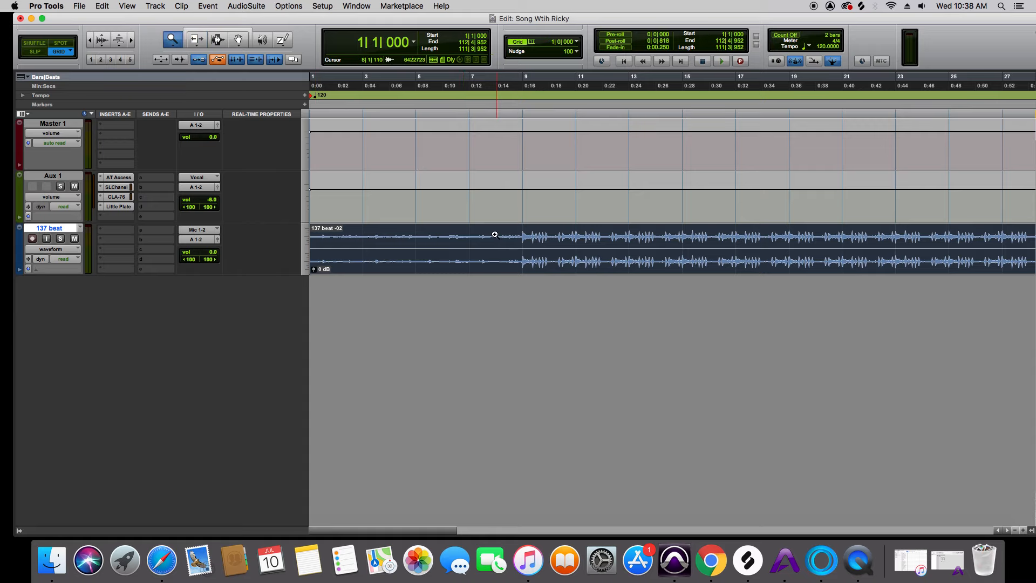
pyautogui.click(513, 237)
pyautogui.click(571, 253)
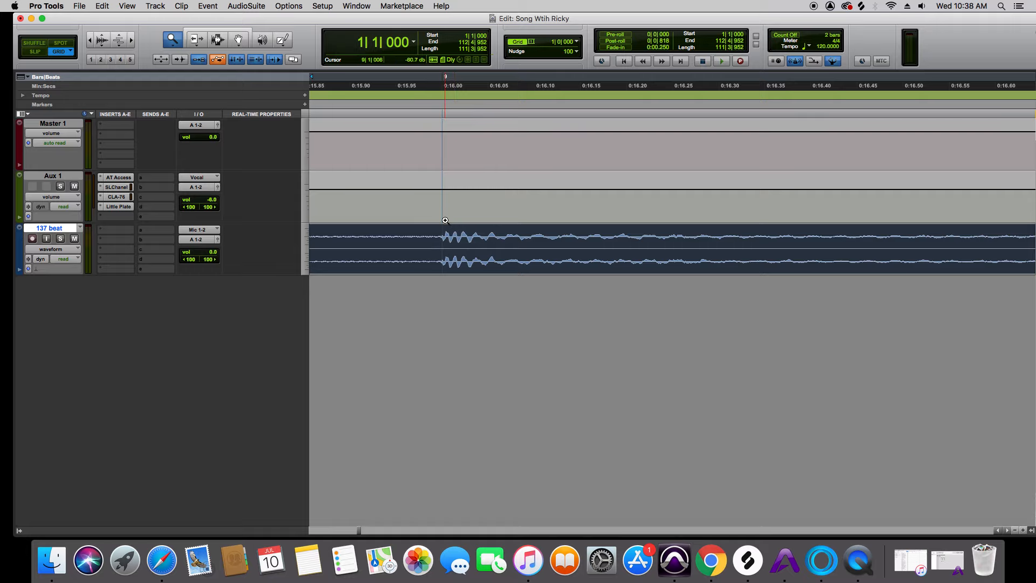
pyautogui.click(90, 40)
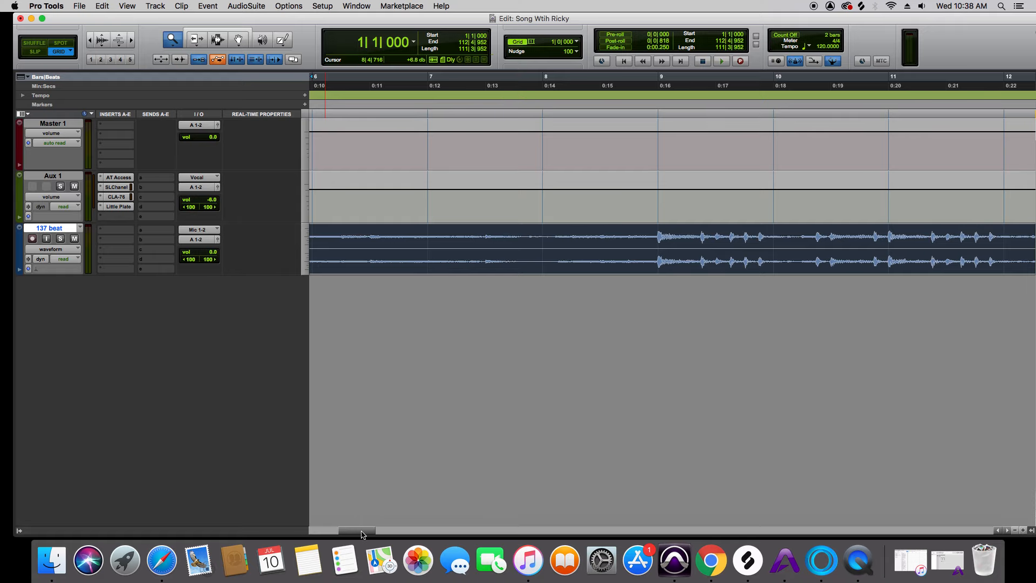
pyautogui.moveTo(363, 535); pyautogui.dragTo(382, 534)
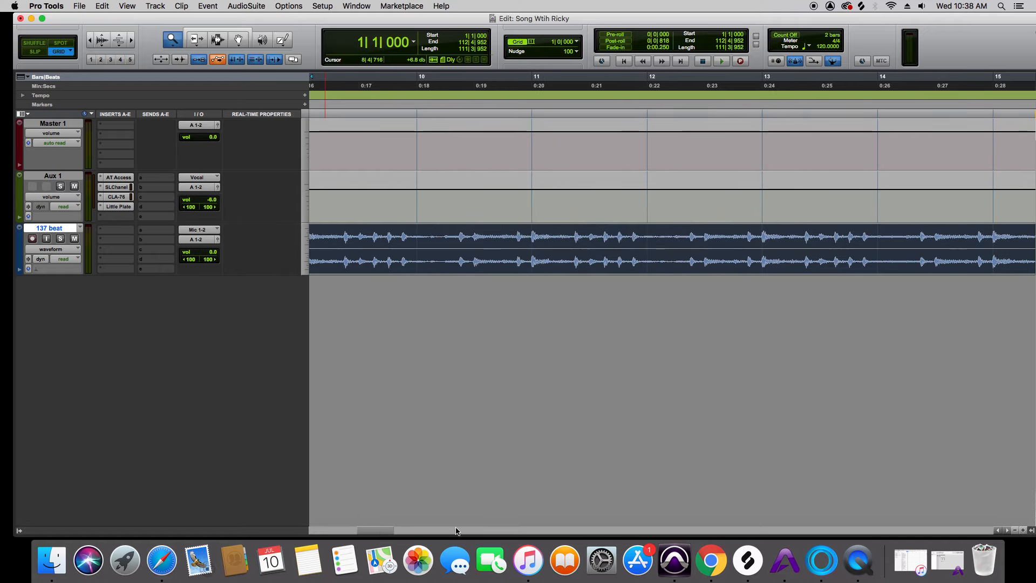
pyautogui.click(1013, 531)
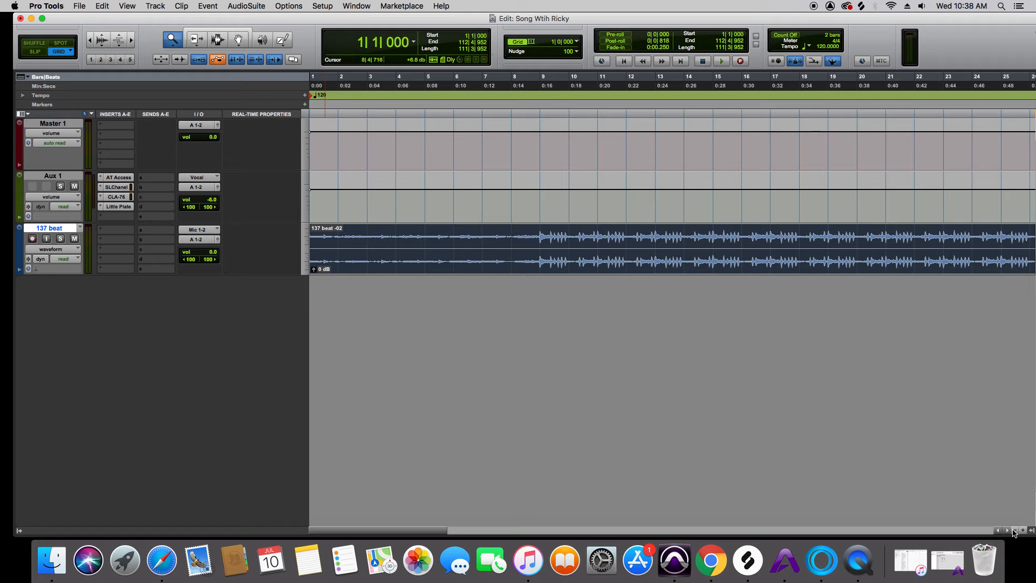
pyautogui.click(1013, 531)
pyautogui.click(1013, 531)
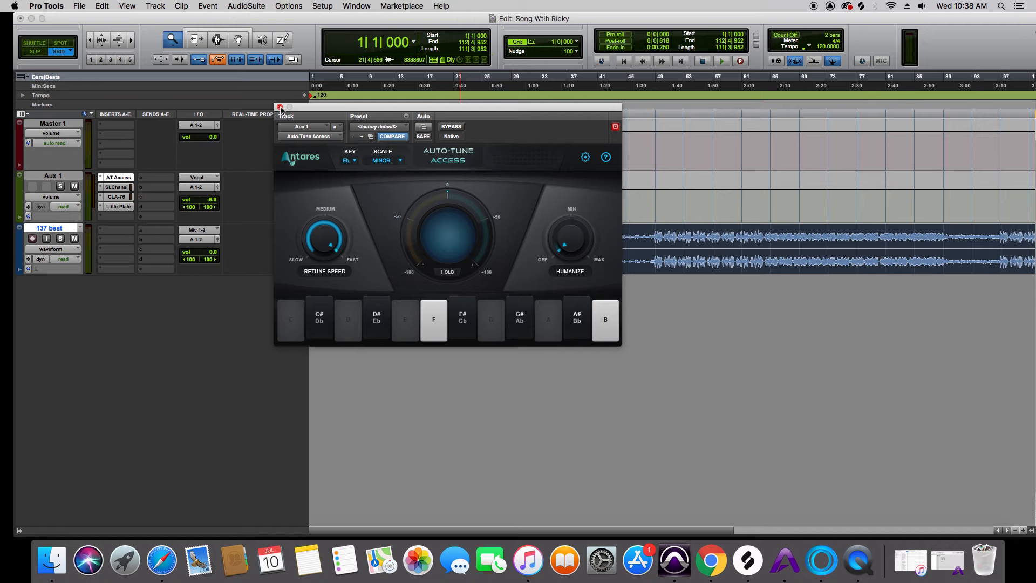
# Check the 137 beat's key in Mixed In Key against the Auto-Tune Access key and scale on Aux 1
pyautogui.click(279, 107)
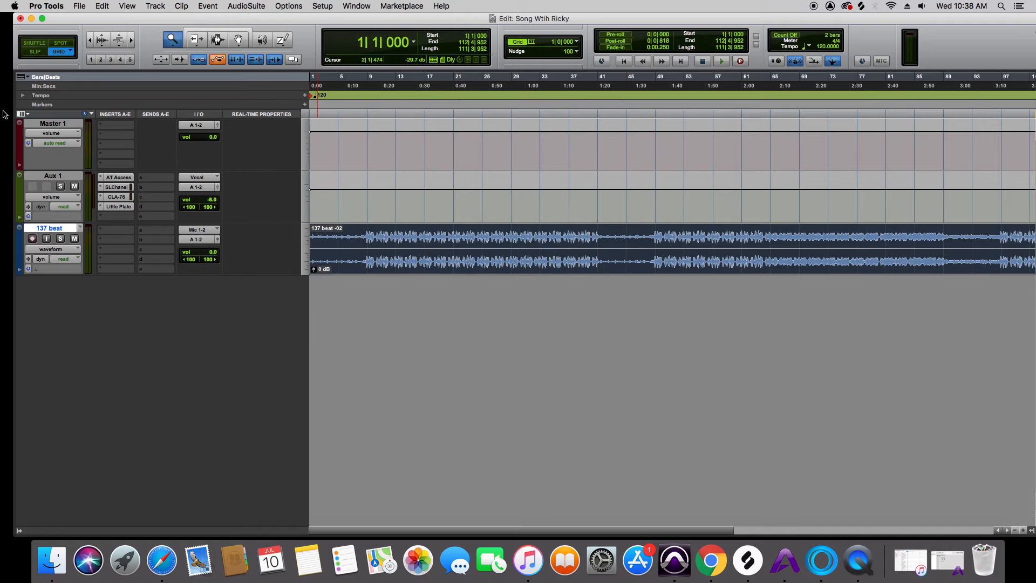
pyautogui.click(831, 578)
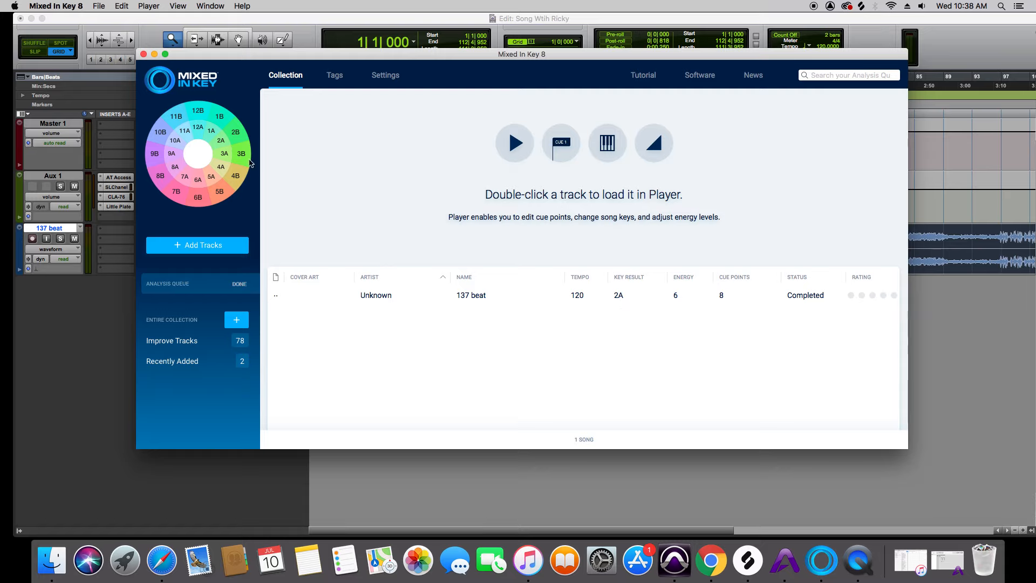
pyautogui.moveTo(225, 146)
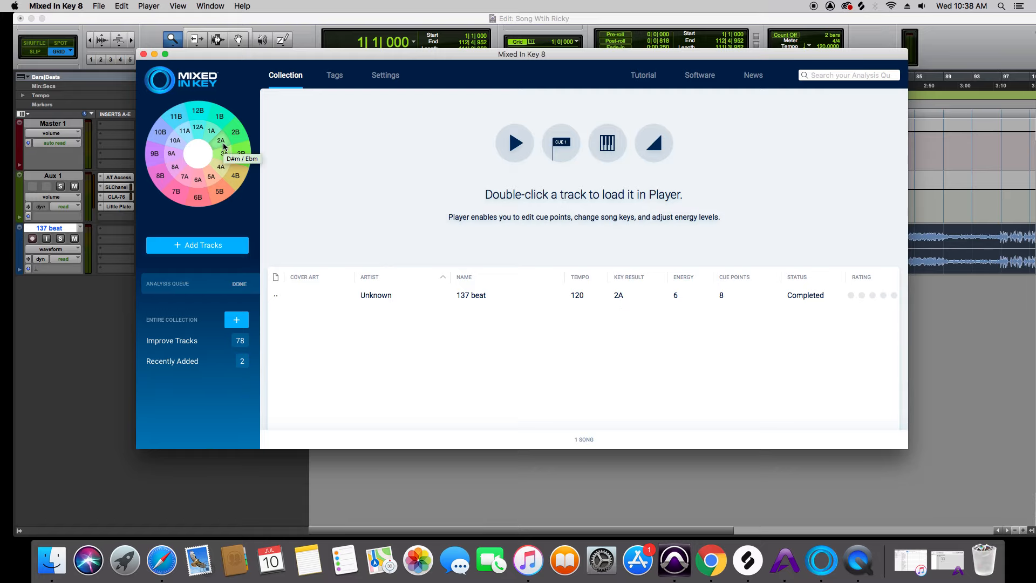
pyautogui.click(120, 181)
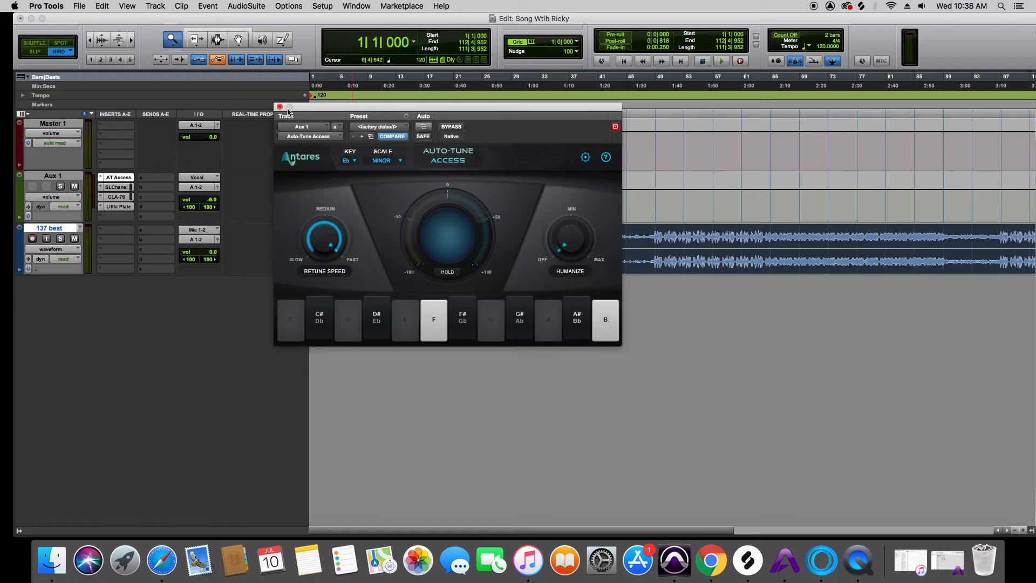
pyautogui.click(279, 107)
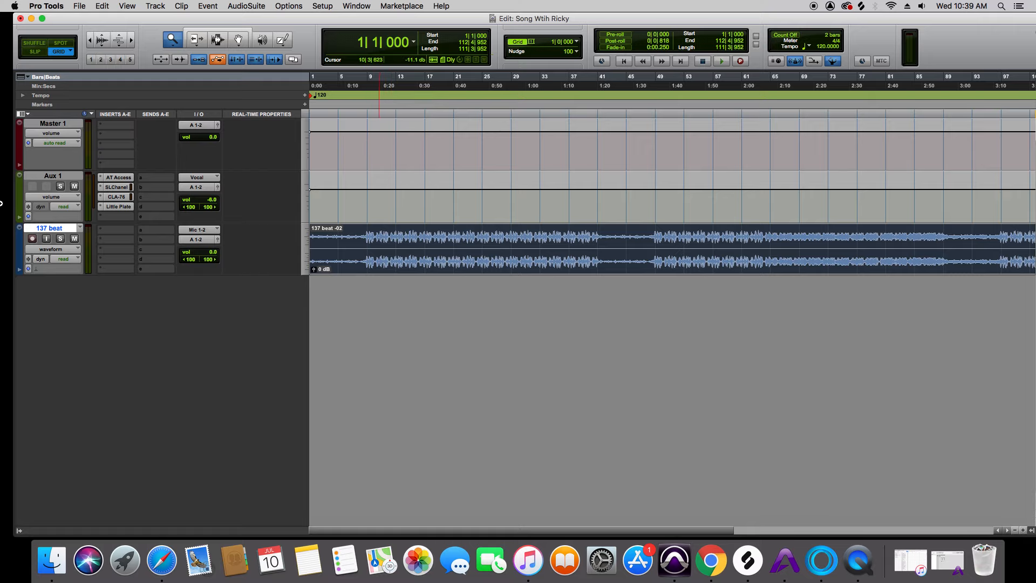
# Review the Little Plate, CLA-76 and Auto-Tune Access inserts on Aux 1, and close the plug-in window
pyautogui.click(127, 206)
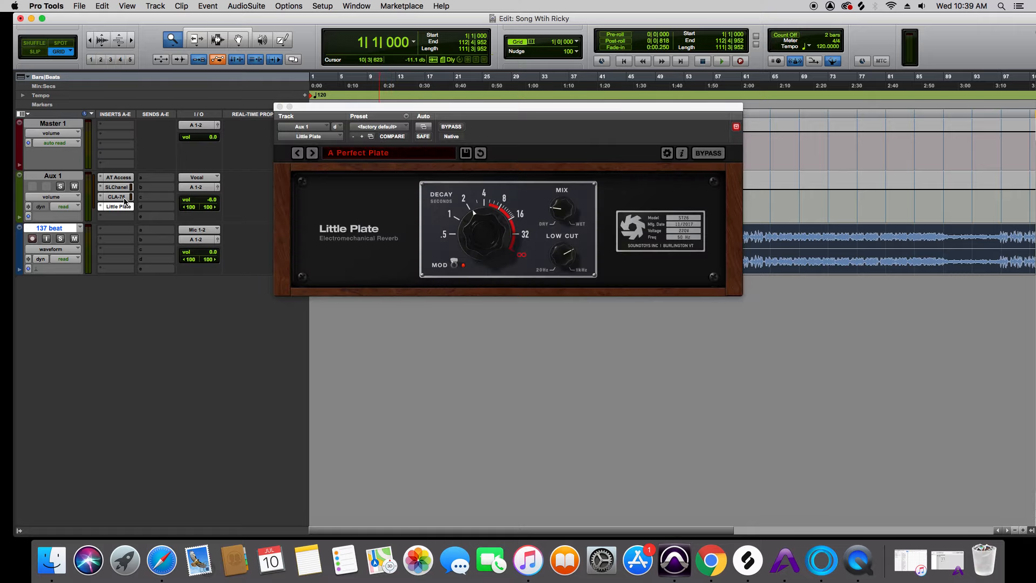
pyautogui.click(125, 196)
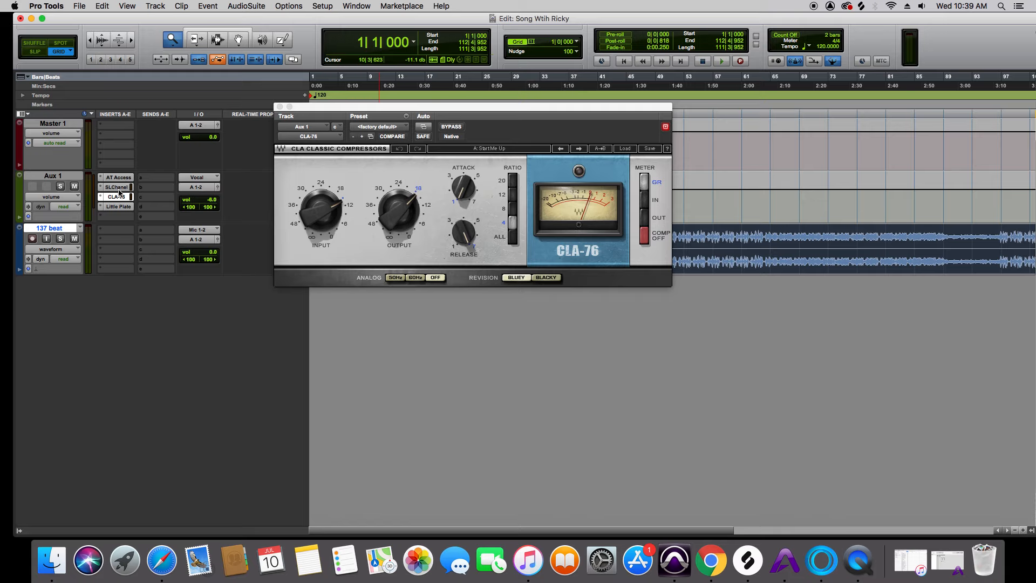
pyautogui.click(120, 191)
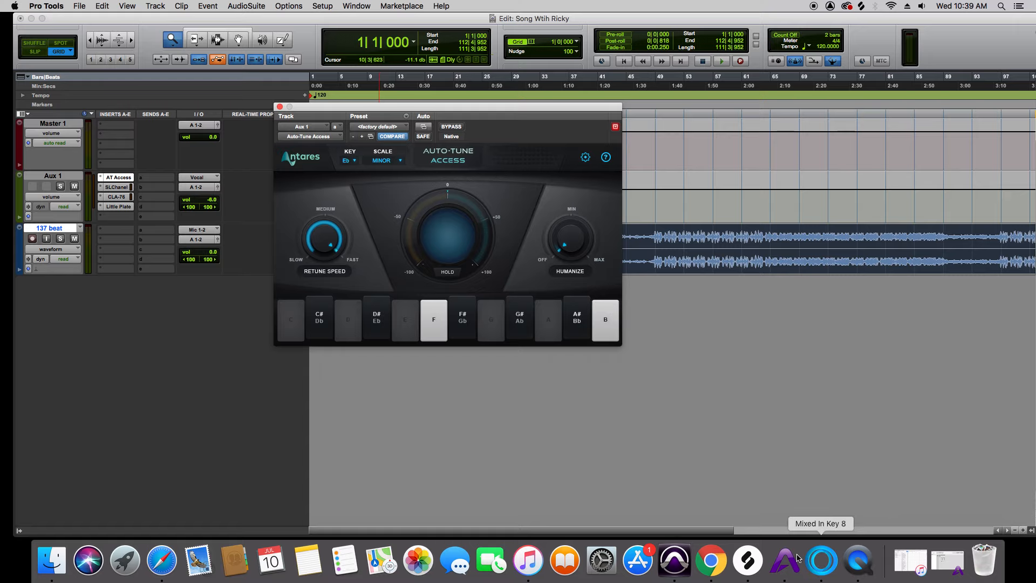
pyautogui.click(280, 107)
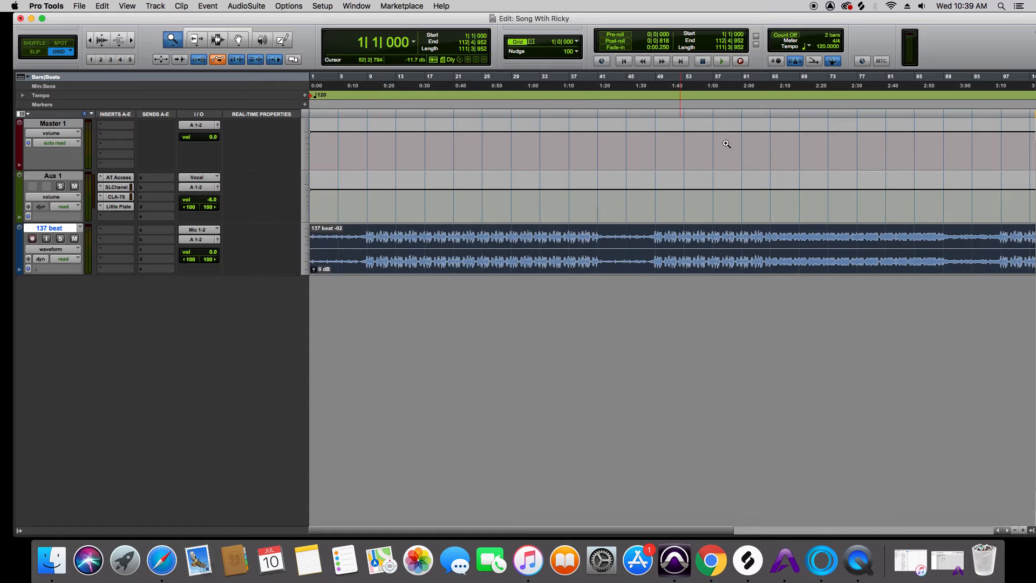